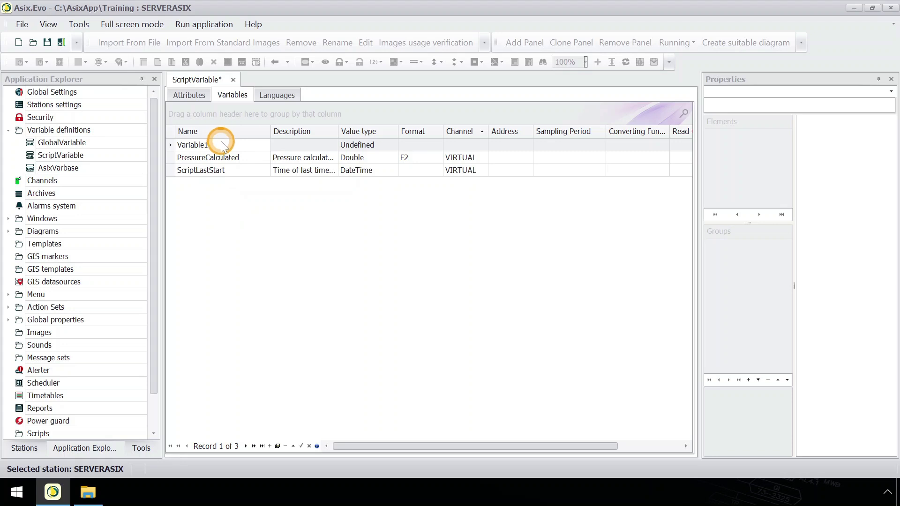
# Name the new Variable1 entry ANalog01, set its value type to Bool and its channel to VIRTUAL.
pyautogui.click(223, 145)
pyautogui.write('ANalog01')
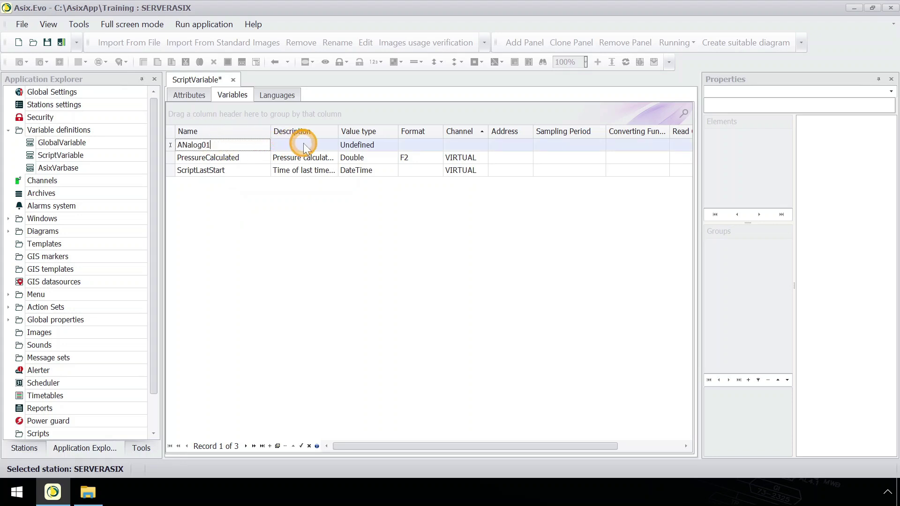
pyautogui.click(375, 145)
pyautogui.click(375, 166)
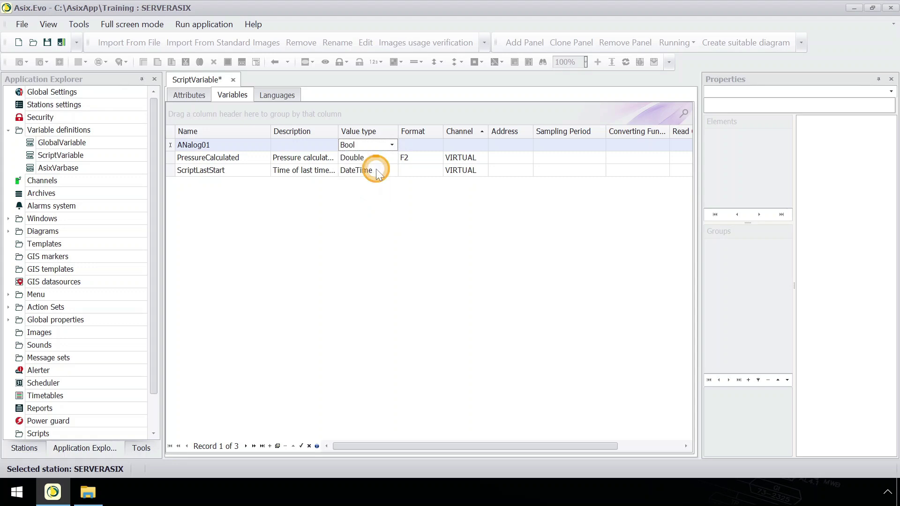
pyautogui.click(486, 145)
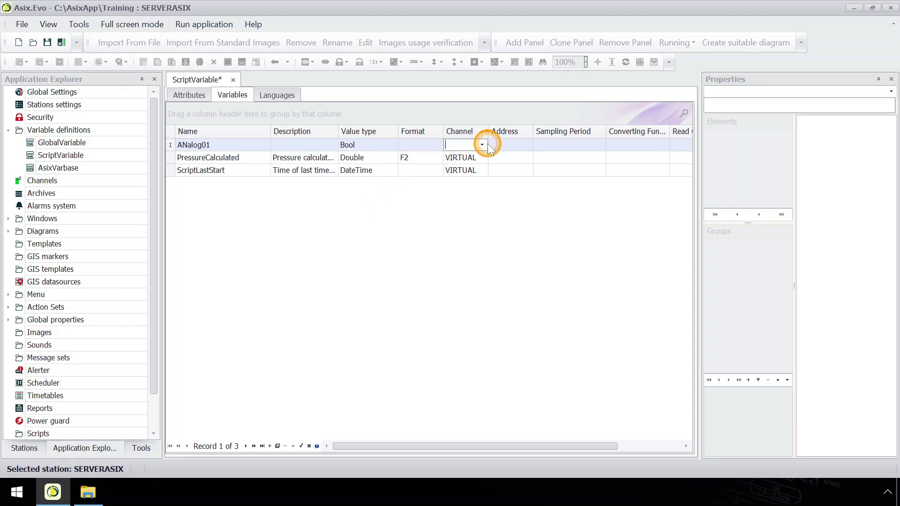
pyautogui.click(483, 145)
pyautogui.click(474, 165)
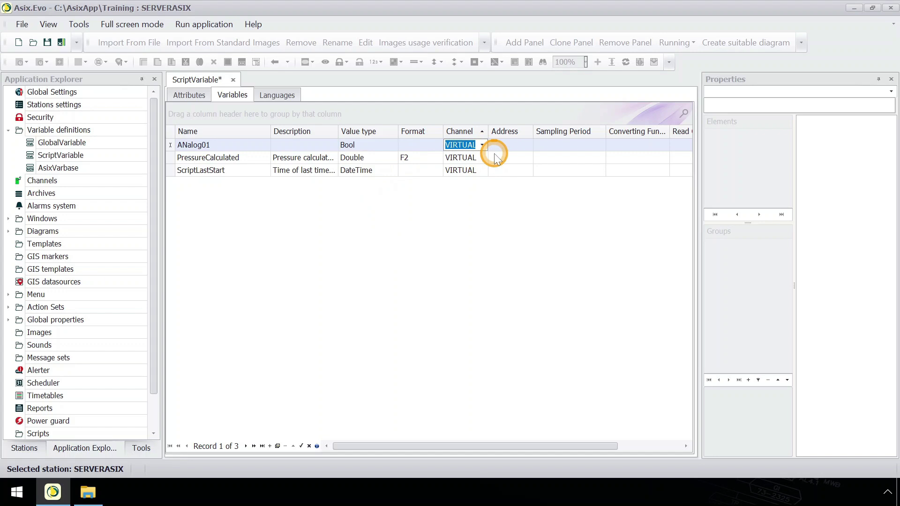
# Add the predefined attribute Unit (Unit) to the ScriptVariable base's attributes.
pyautogui.click(193, 98)
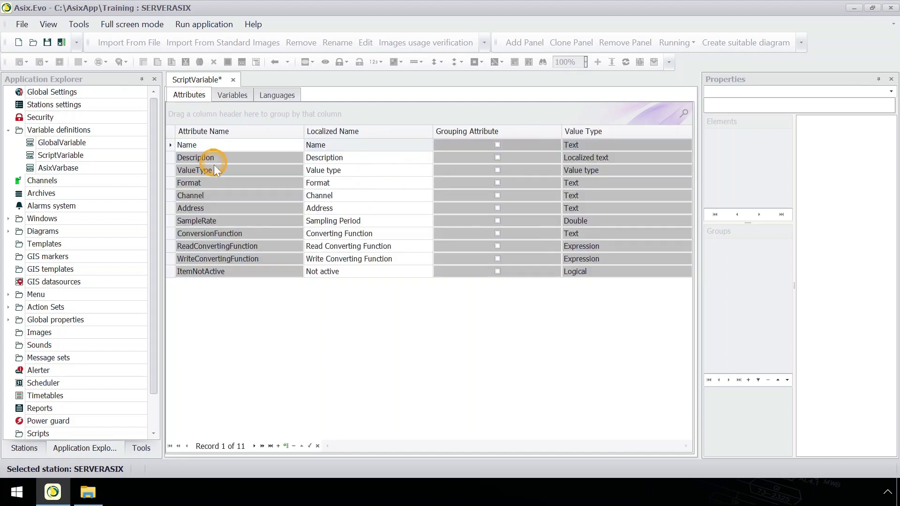
pyautogui.rightClick(246, 295)
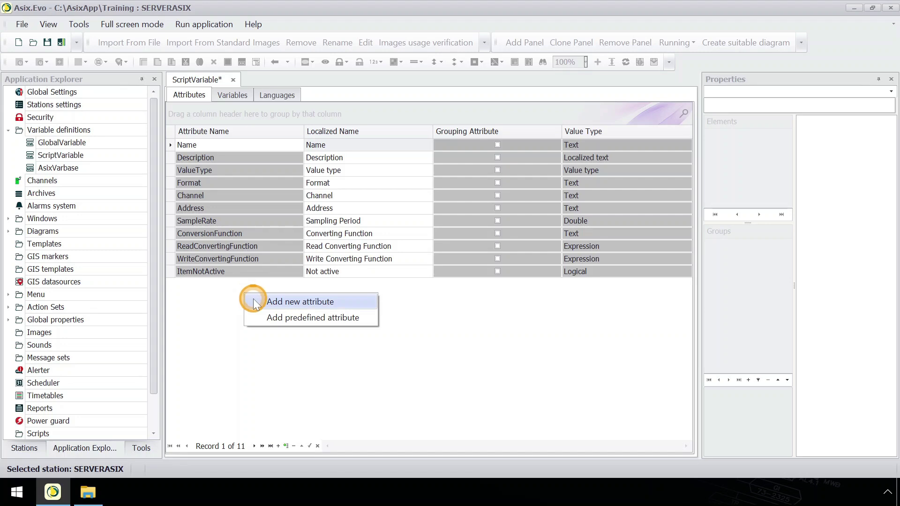
pyautogui.click(254, 318)
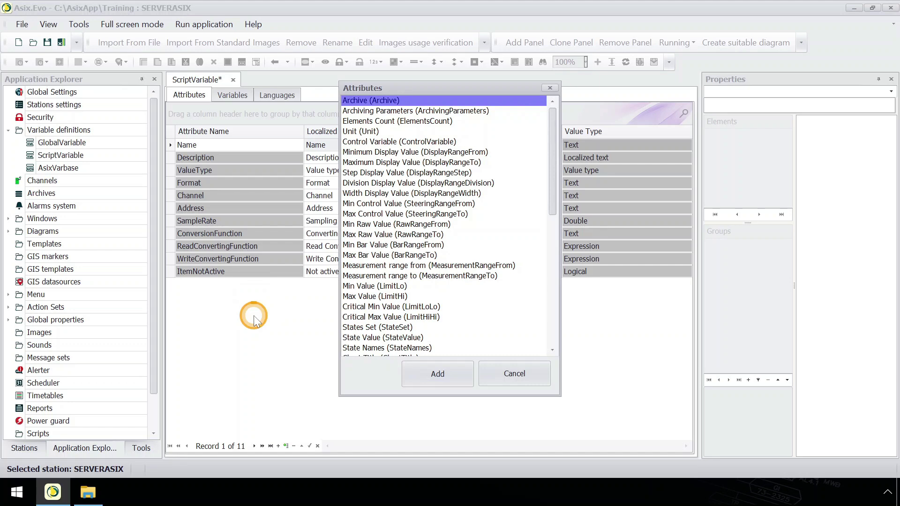
pyautogui.click(488, 122)
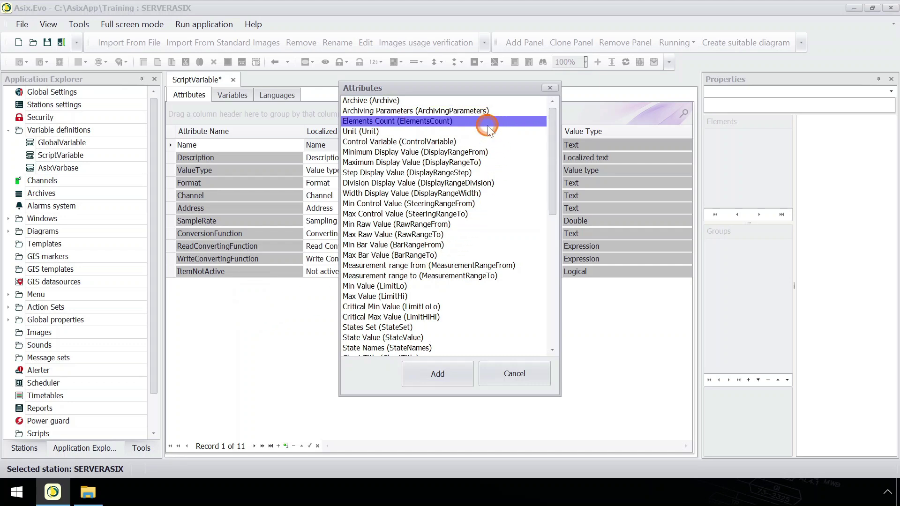
pyautogui.click(487, 132)
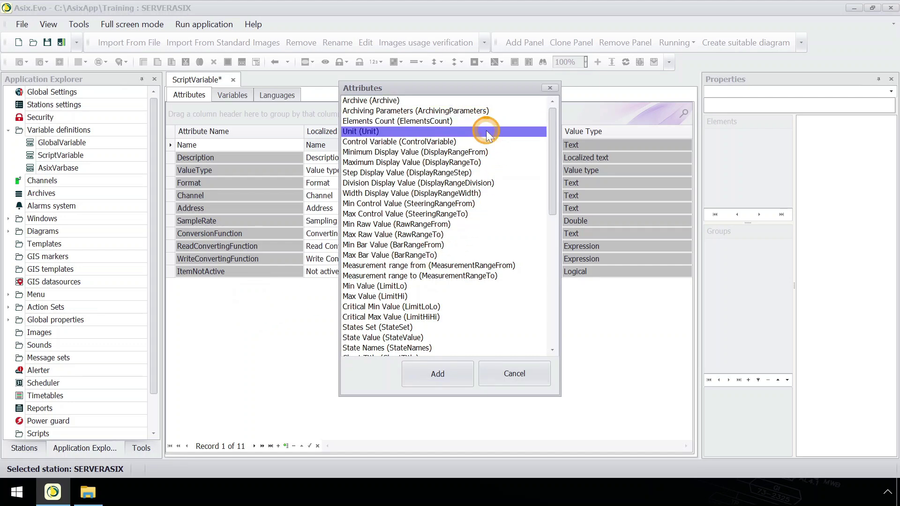
pyautogui.click(453, 368)
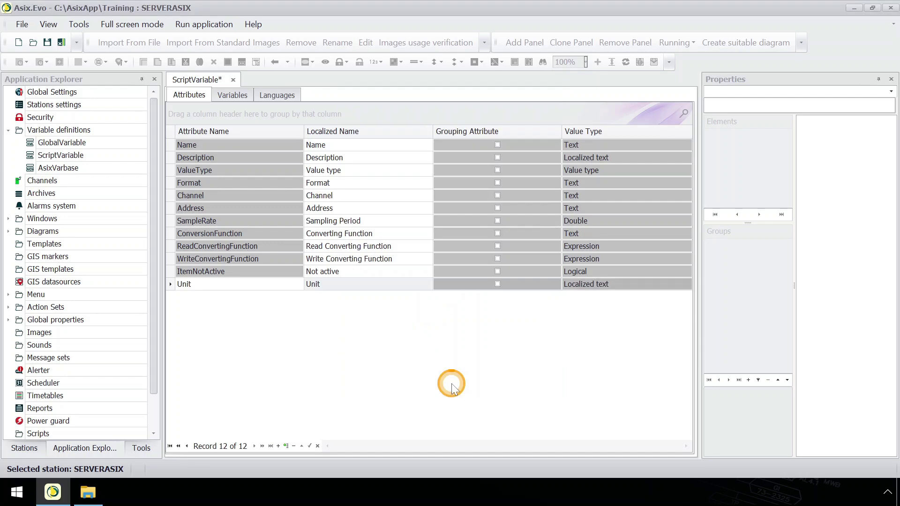
# Check the Unit column in the ScriptVariable variables table and save ScriptVariable.
pyautogui.click(232, 96)
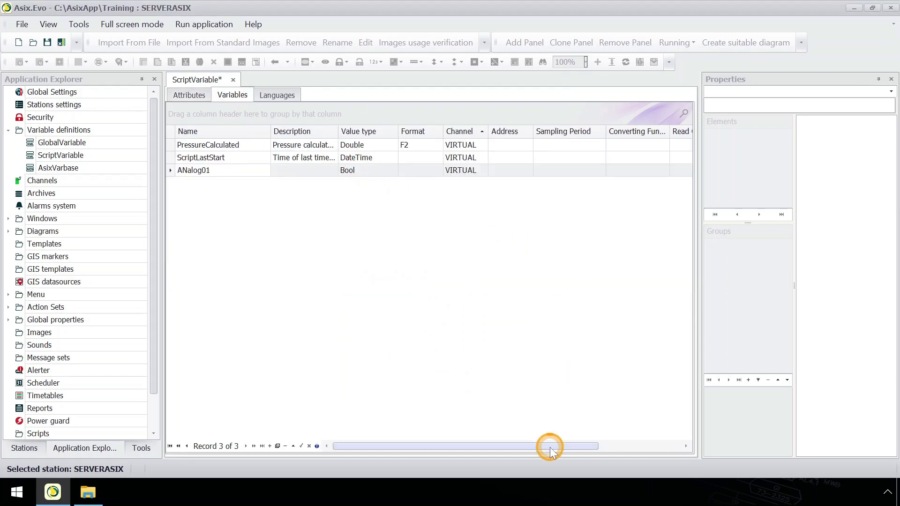
pyautogui.moveTo(550, 447); pyautogui.dragTo(689, 464)
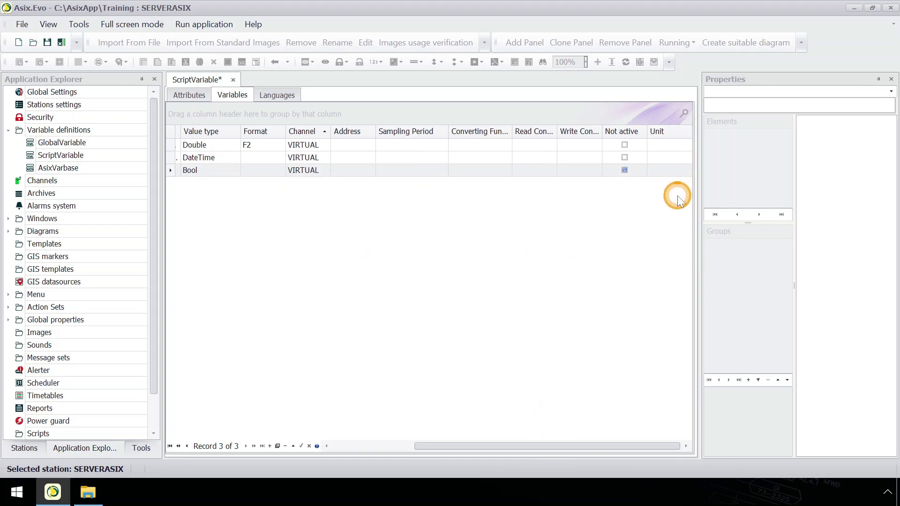
pyautogui.rightClick(217, 85)
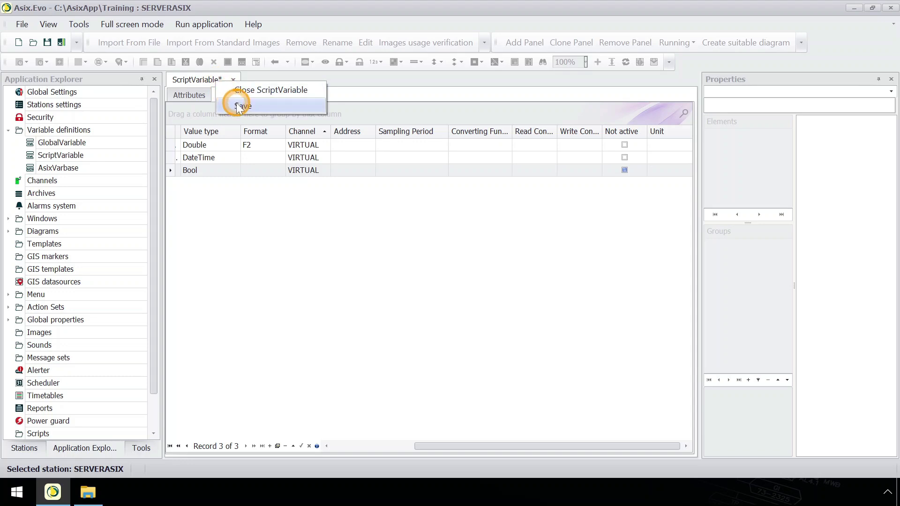
pyautogui.click(239, 106)
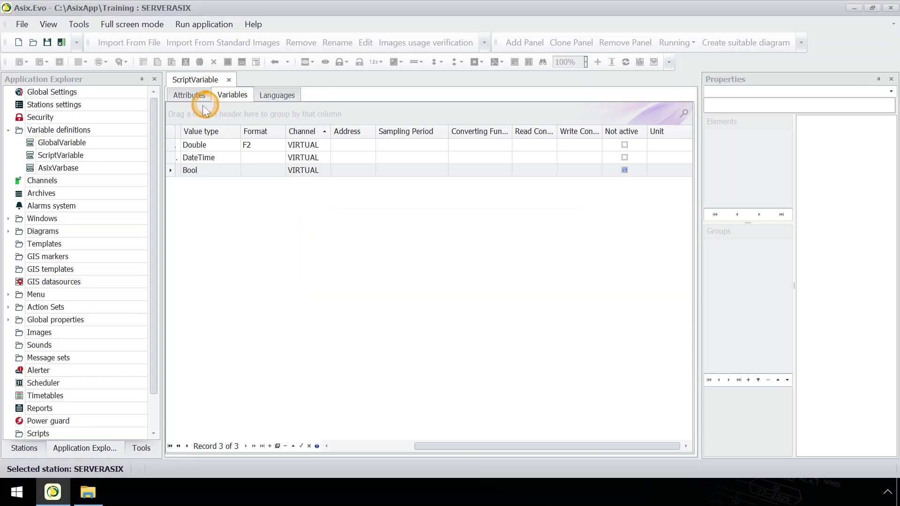
# Open the AsixVarbase variable definitions and examine the variable sources in the SERVERASIX station settings.
pyautogui.click(103, 171)
pyautogui.doubleClick(103, 170)
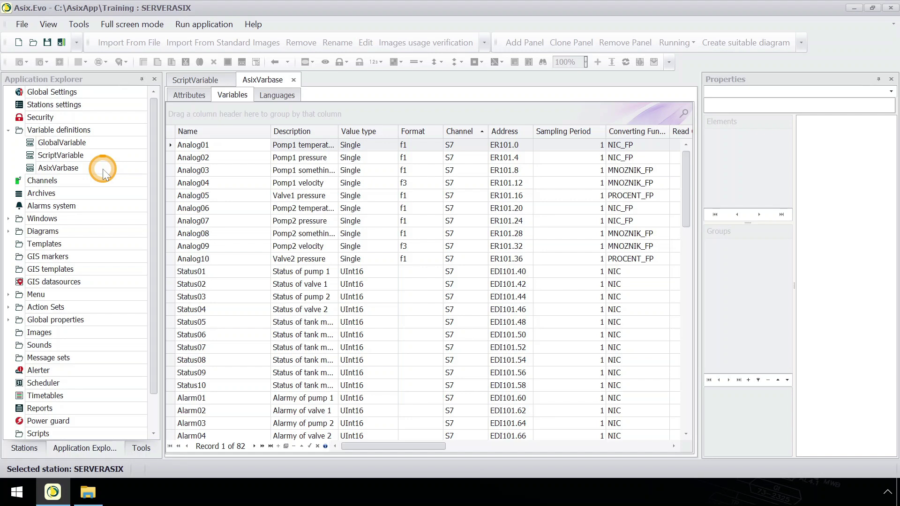
pyautogui.click(107, 108)
pyautogui.doubleClick(107, 108)
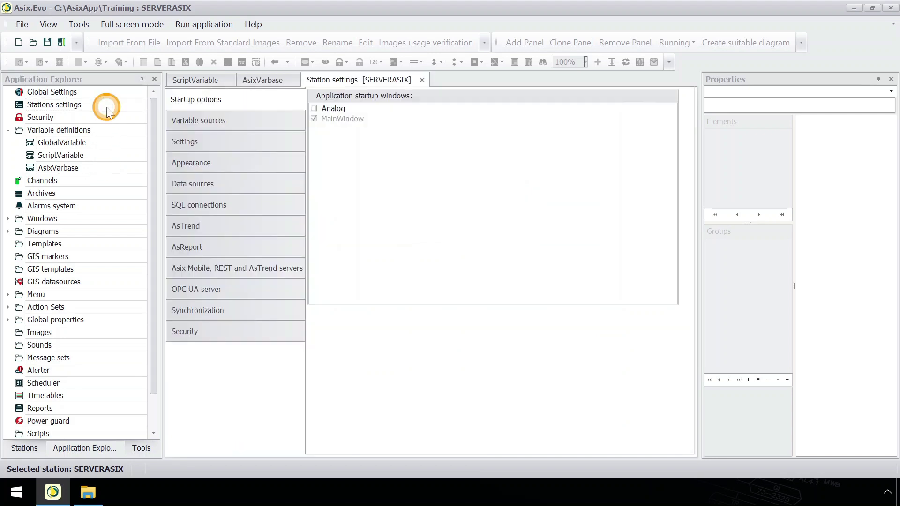
pyautogui.click(180, 122)
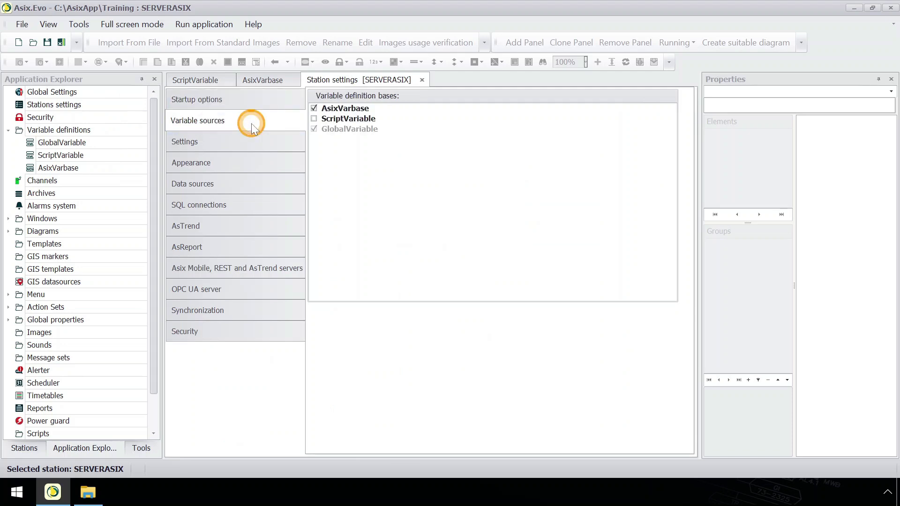
pyautogui.moveTo(390, 109)
pyautogui.moveTo(389, 131)
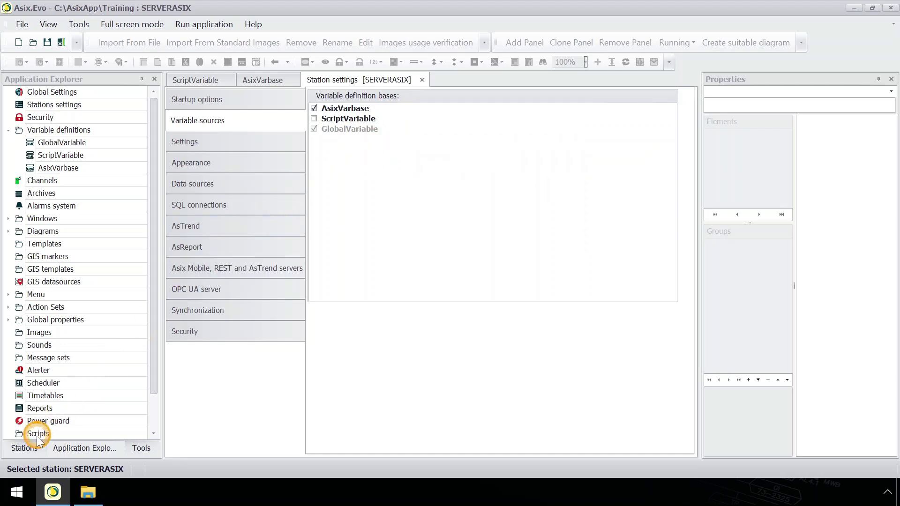
# Compare the variable definition bases assigned to the SERVERS field with those of the SERVERASIX station.
pyautogui.click(22, 447)
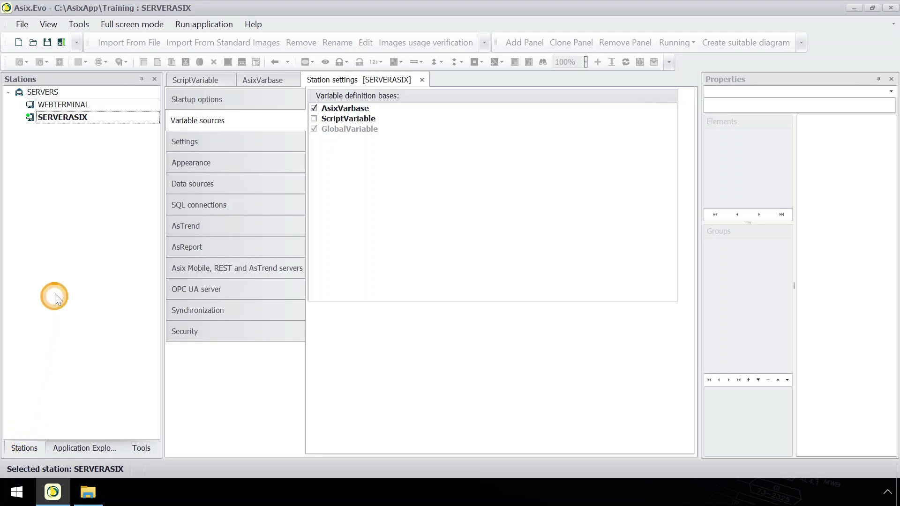
pyautogui.click(102, 93)
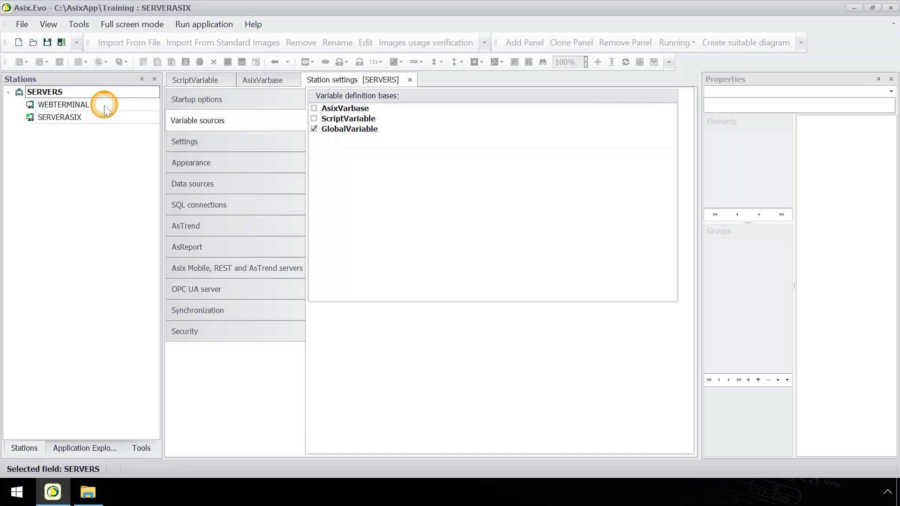
pyautogui.click(110, 125)
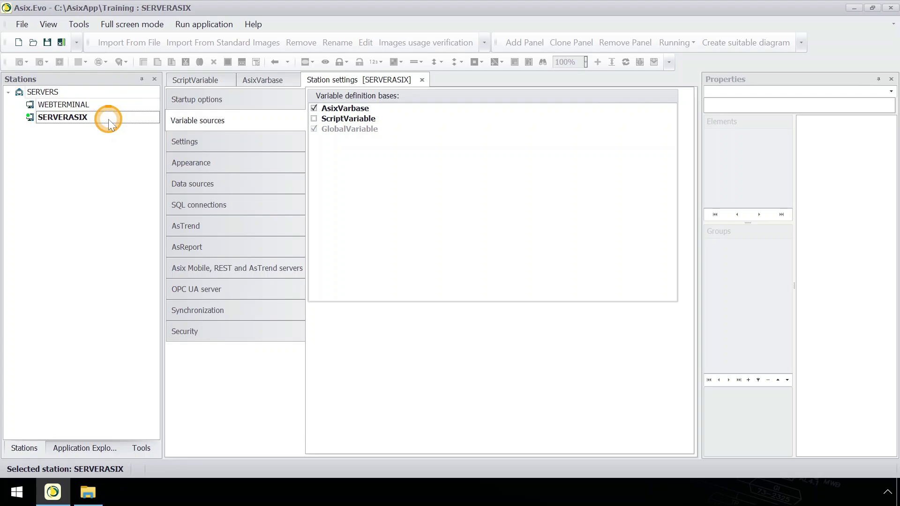
# Switch to File Explorer and view the contents of the VariableSources folder in the Training application directory.
pyautogui.click(90, 493)
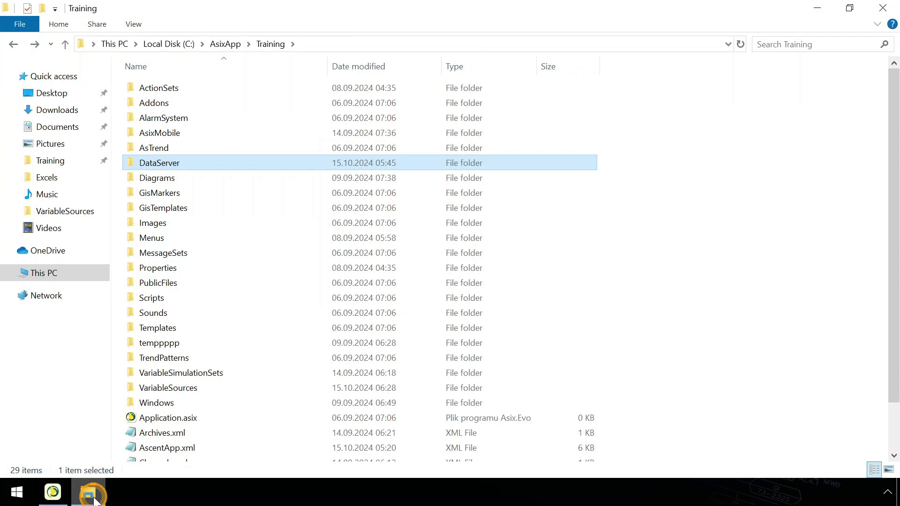
pyautogui.click(213, 388)
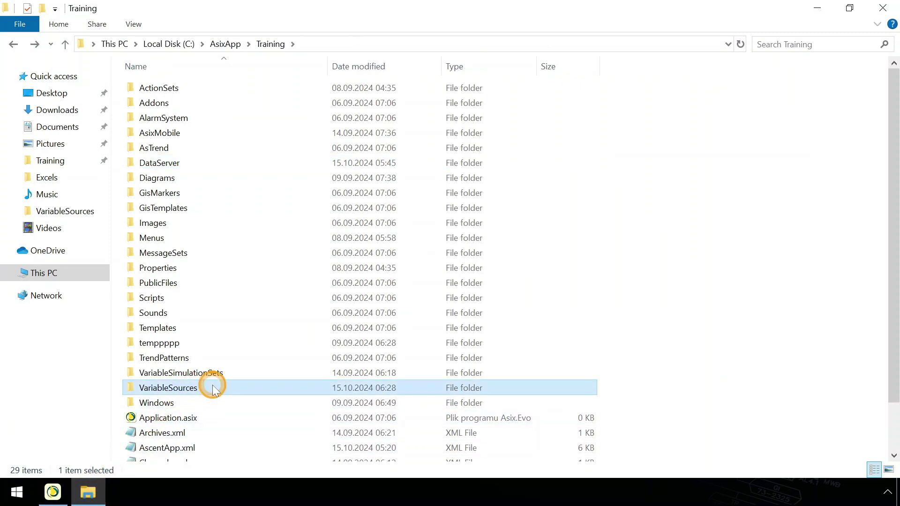
pyautogui.doubleClick(213, 387)
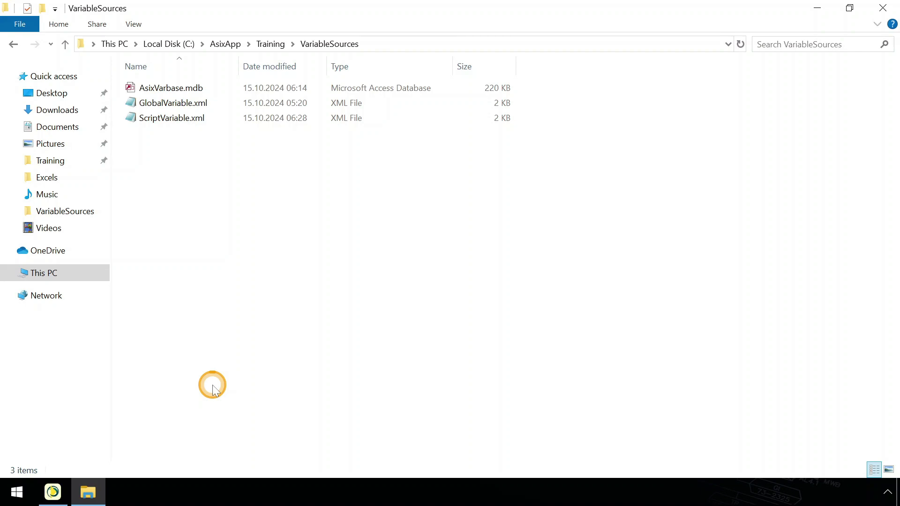
# Return to Asix.Evo and open the SERVERASIX data source configuration file DataServer\DataServer.xml in Asix Architect.
pyautogui.click(55, 490)
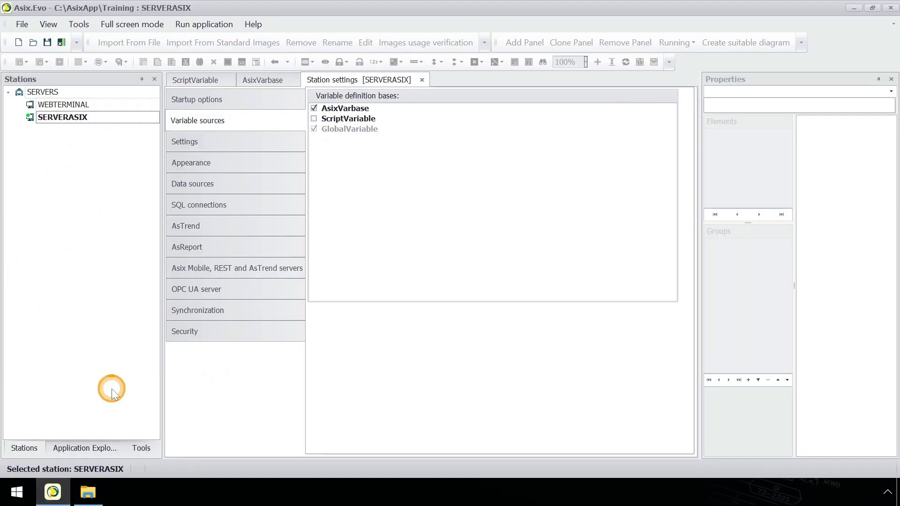
pyautogui.click(276, 186)
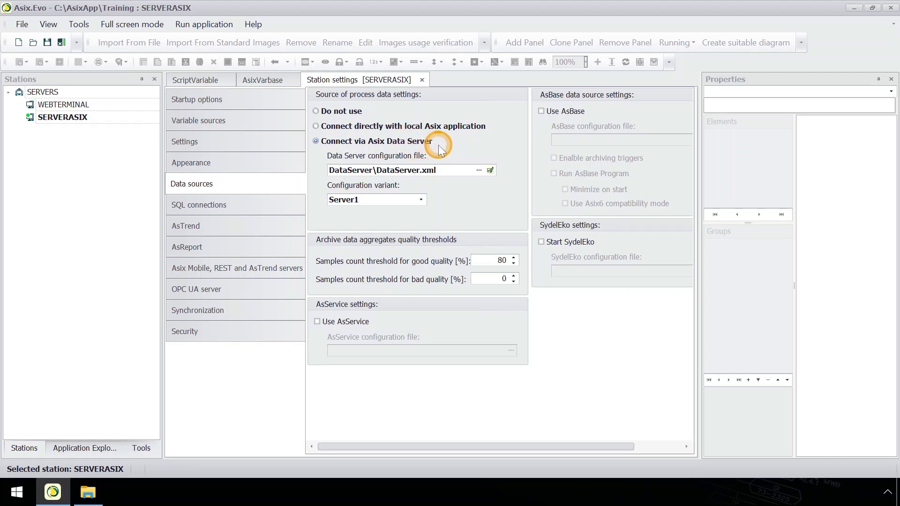
pyautogui.click(491, 170)
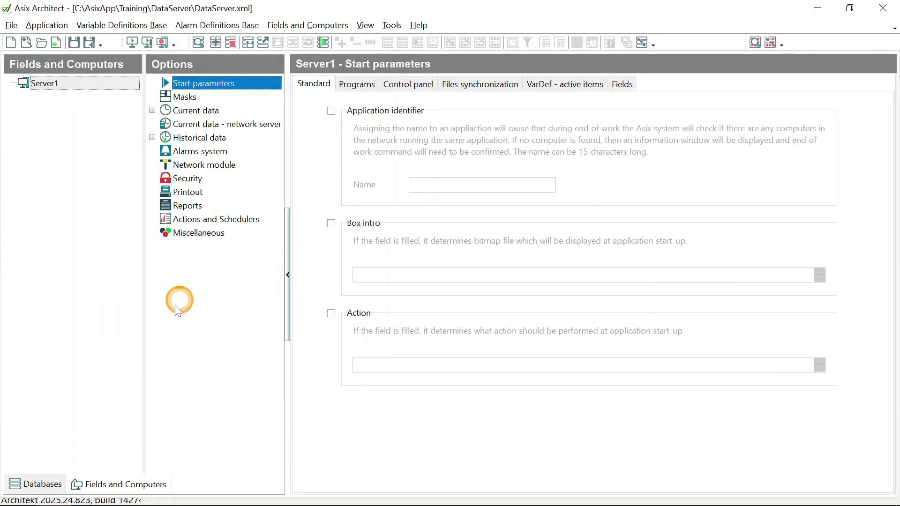
# Open the variable definitions base settings, view Generator mode and set the base creation mode to Editor mode.
pyautogui.click(33, 486)
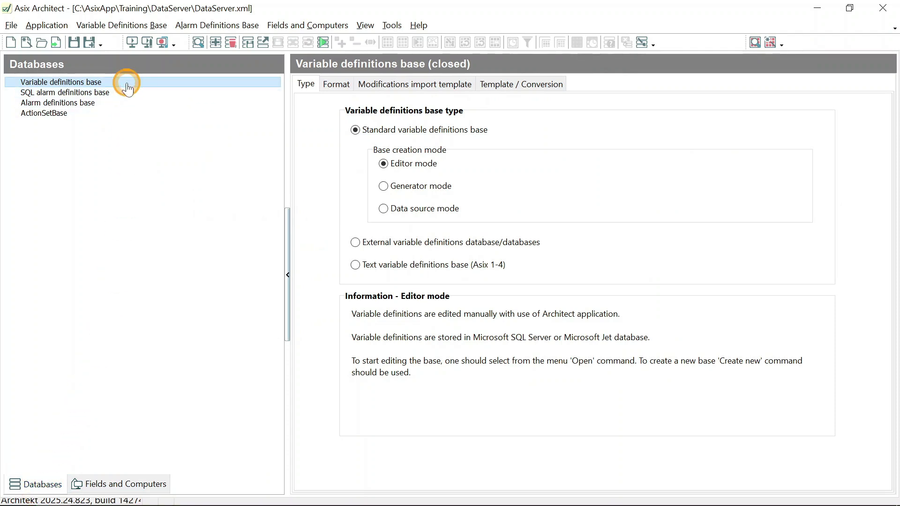
pyautogui.click(432, 169)
pyautogui.click(431, 191)
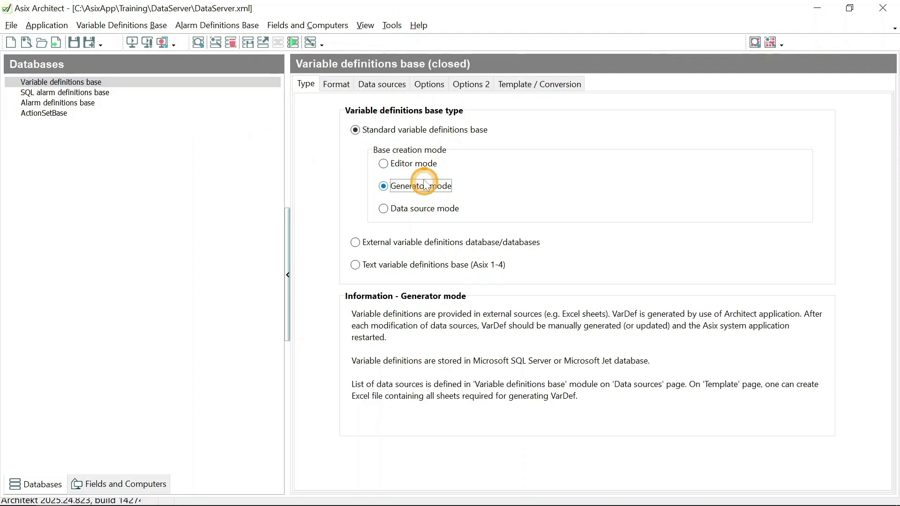
pyautogui.click(414, 167)
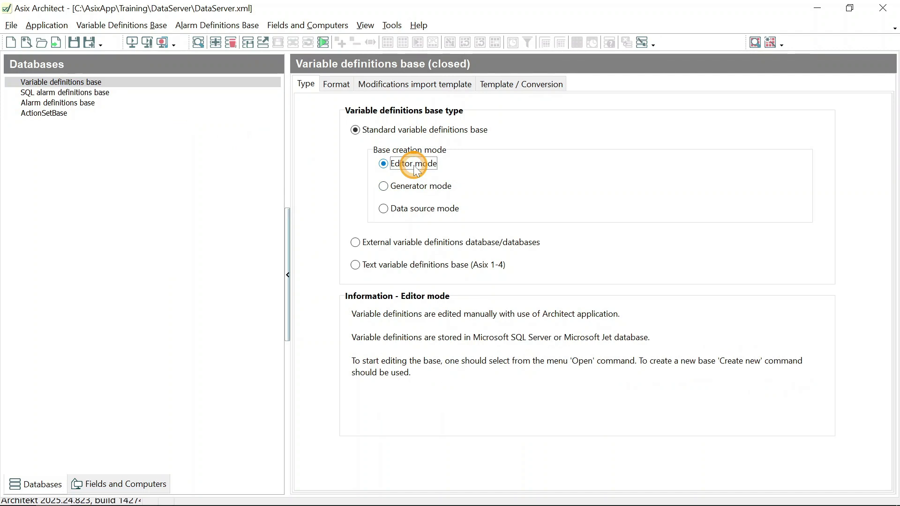
# Create a new empty variable definitions base, accepting replacement of an existing one, and open it for editing.
pyautogui.click(163, 28)
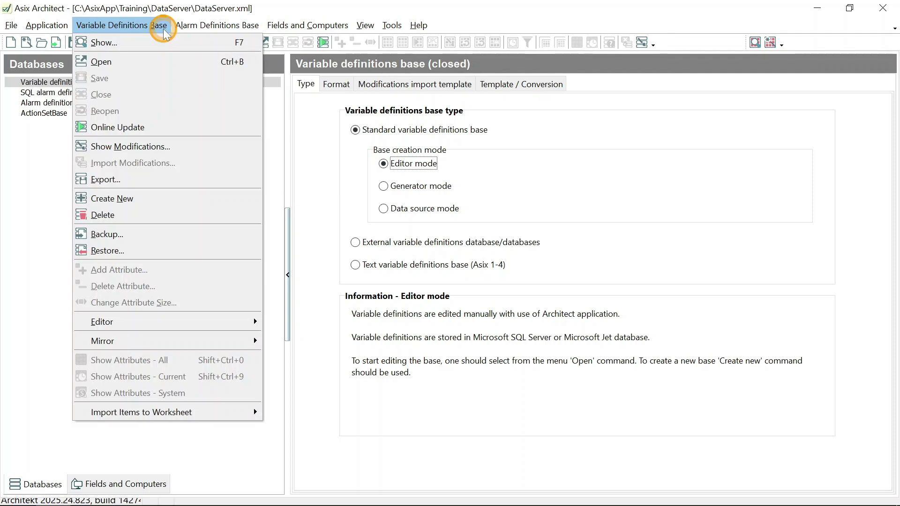
pyautogui.click(163, 201)
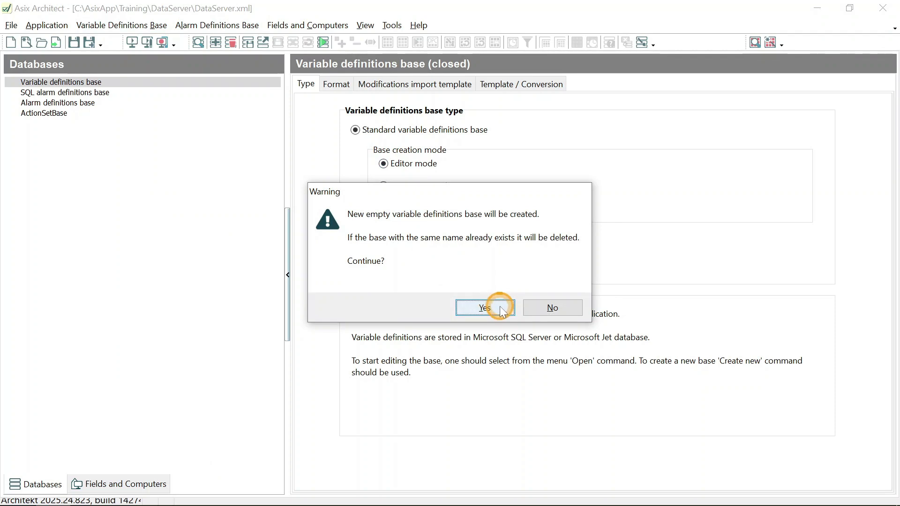
pyautogui.click(485, 308)
pyautogui.click(516, 283)
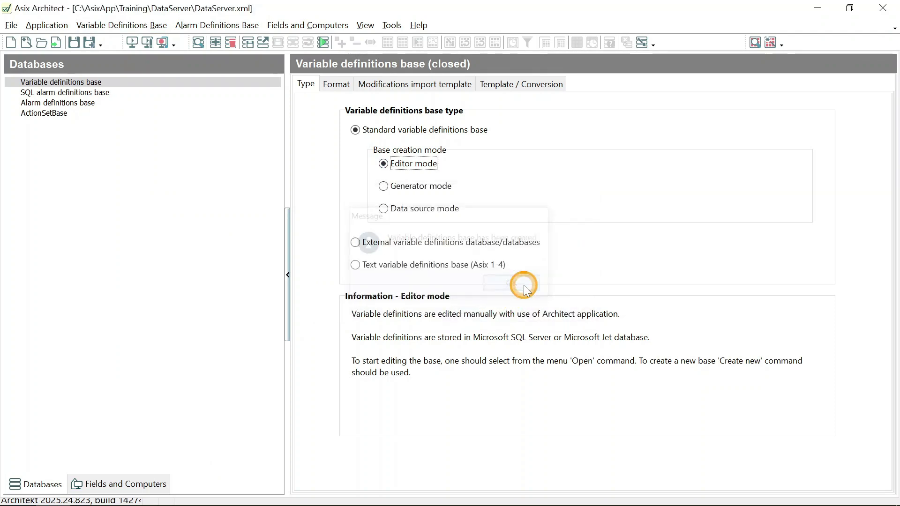
pyautogui.click(141, 26)
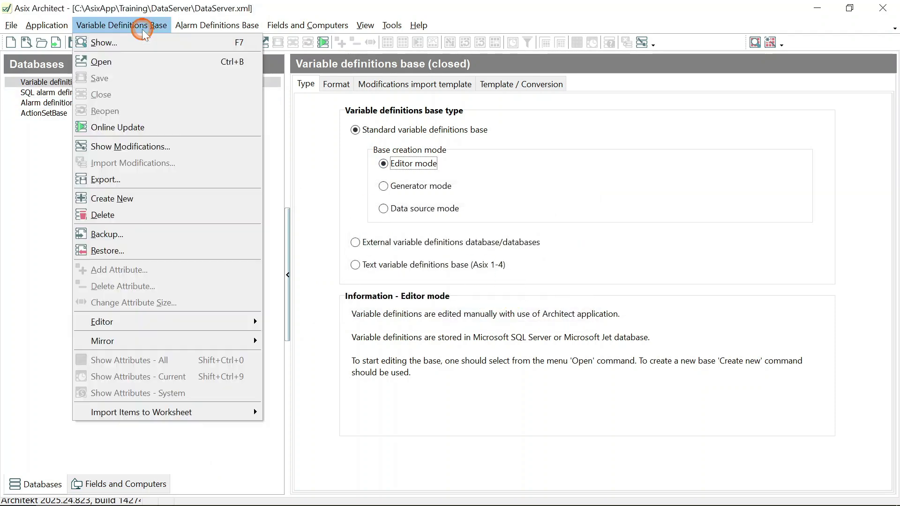
pyautogui.click(142, 62)
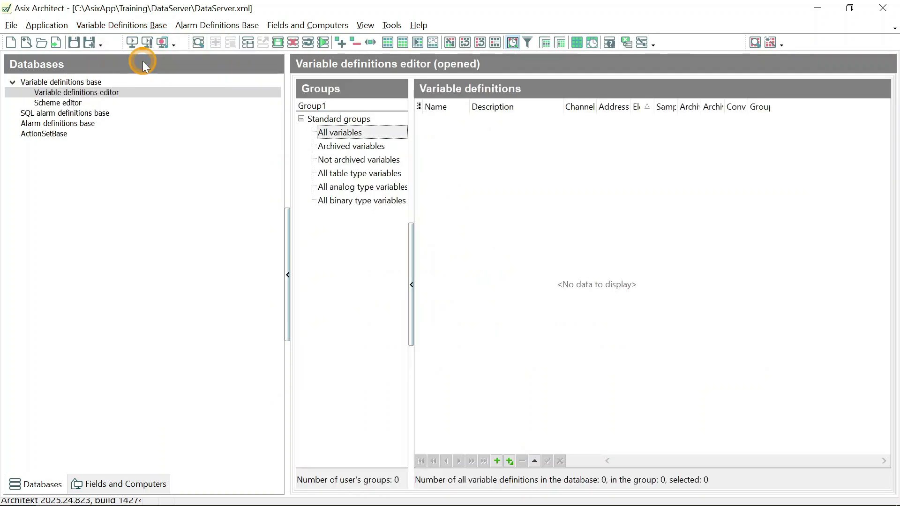
# Insert a new variable definition into the base and name it Analog1.
pyautogui.rightClick(435, 214)
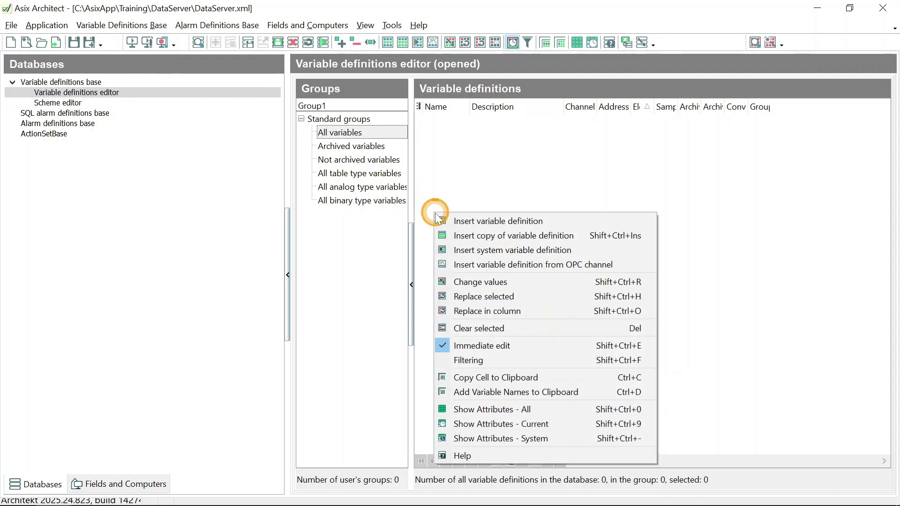
pyautogui.click(453, 222)
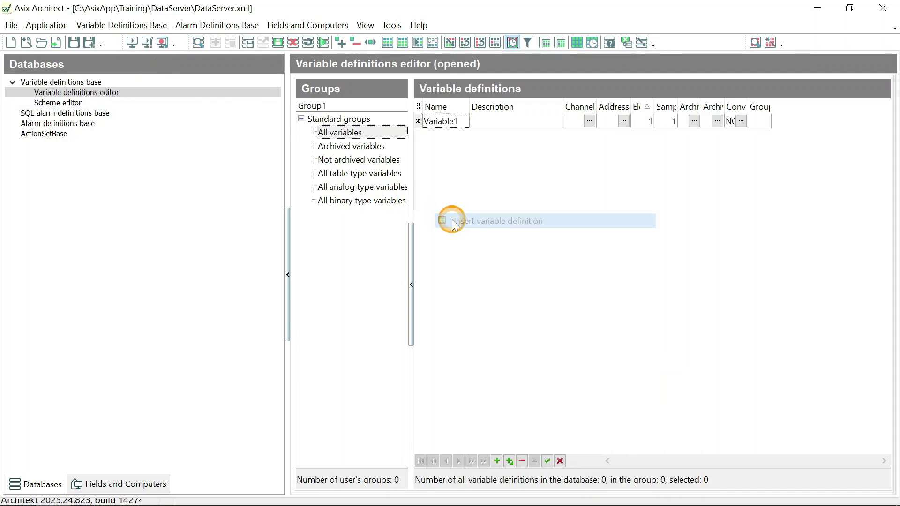
pyautogui.click(461, 120)
pyautogui.write('Analog1')
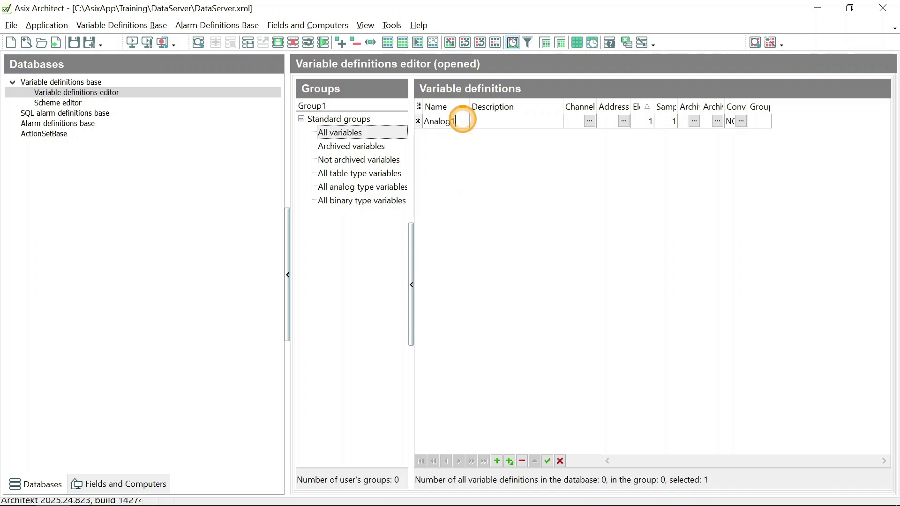
pyautogui.press('Return')
pyautogui.click(497, 123)
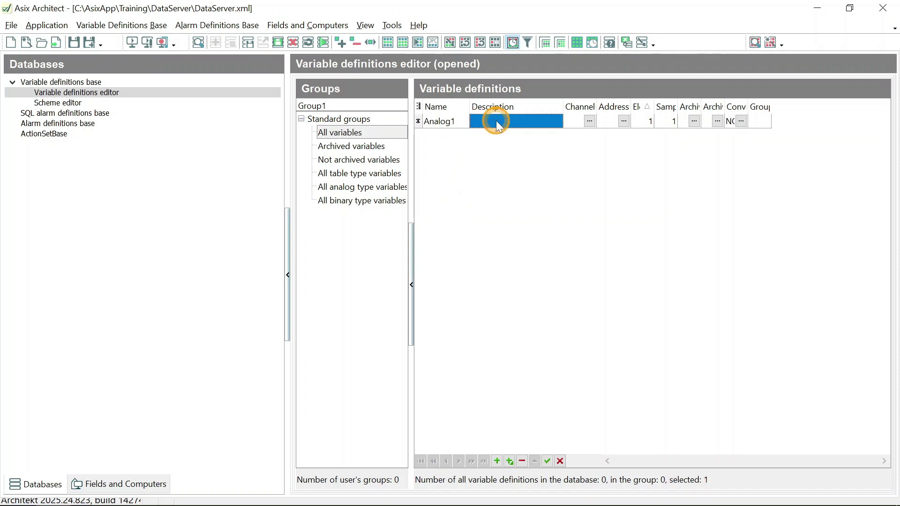
# Assign the Siemens channel to the Analog1 variable.
pyautogui.click(590, 122)
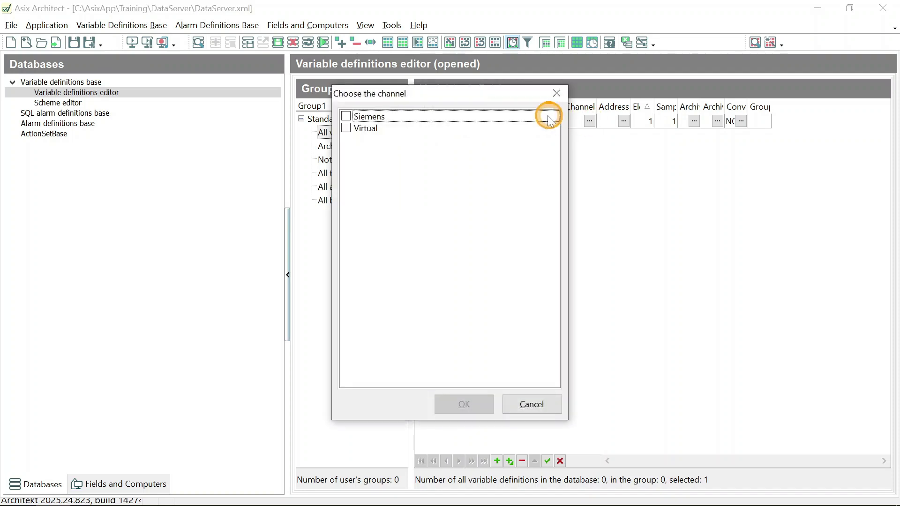
pyautogui.click(513, 116)
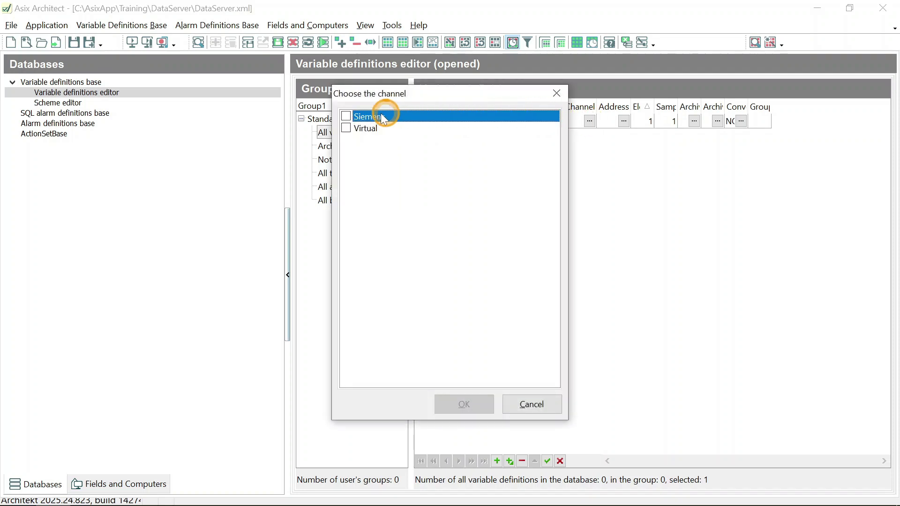
pyautogui.click(346, 116)
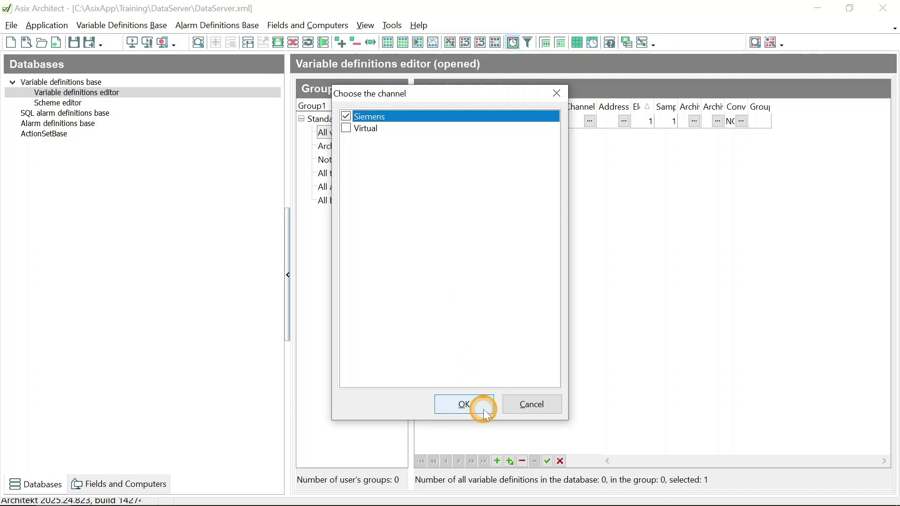
pyautogui.click(468, 404)
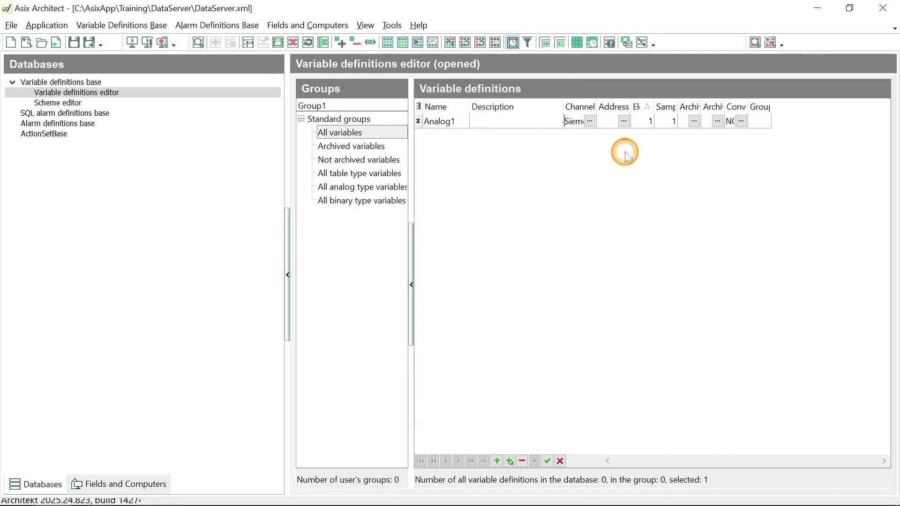
# Set Analog1's address to type ED (values of words in data blocks, Siemens byte convention), data block 100 and variable index 12.
pyautogui.click(624, 121)
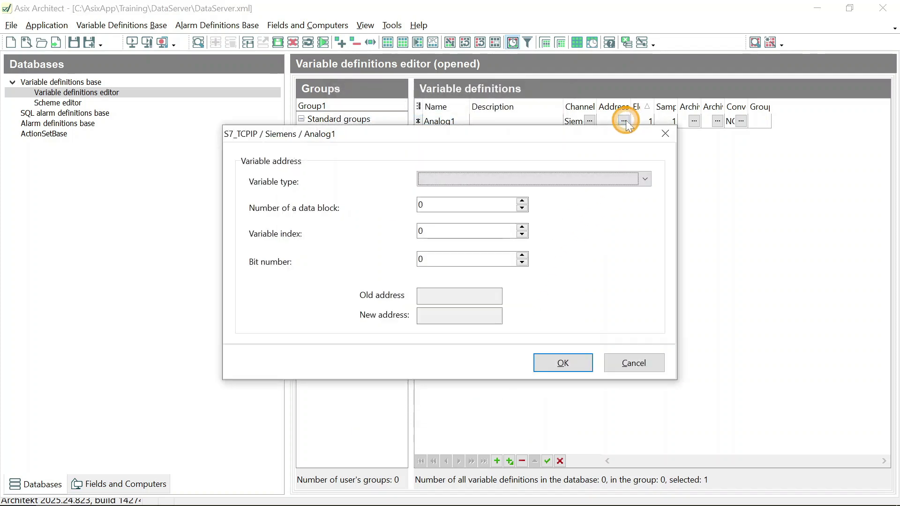
pyautogui.click(617, 179)
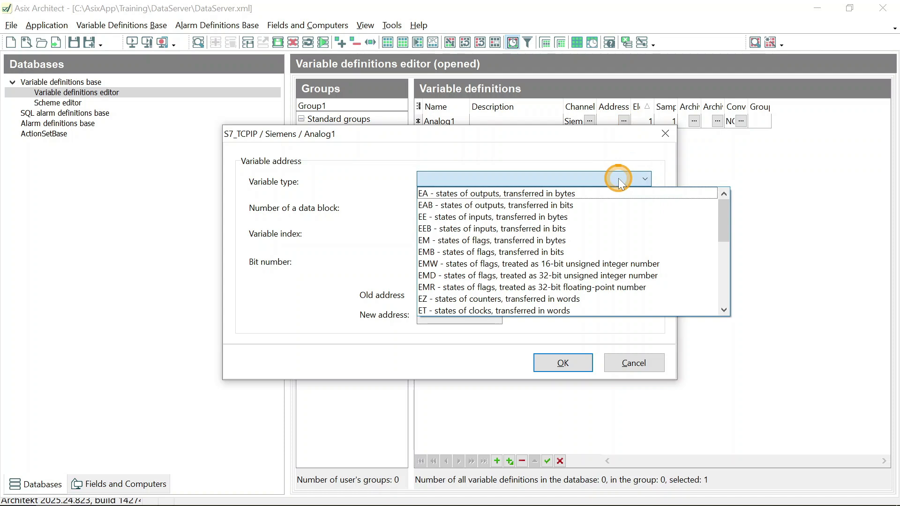
pyautogui.scroll(-1, 566, 289)
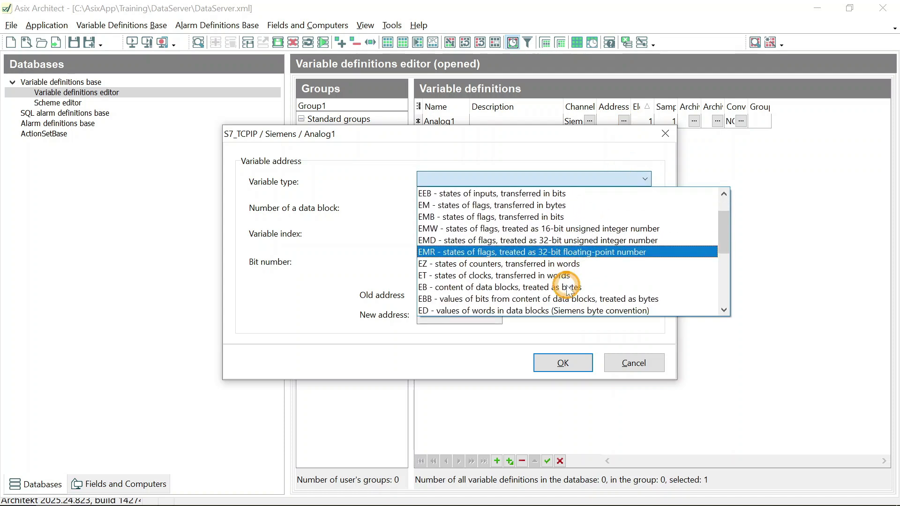
pyautogui.click(542, 311)
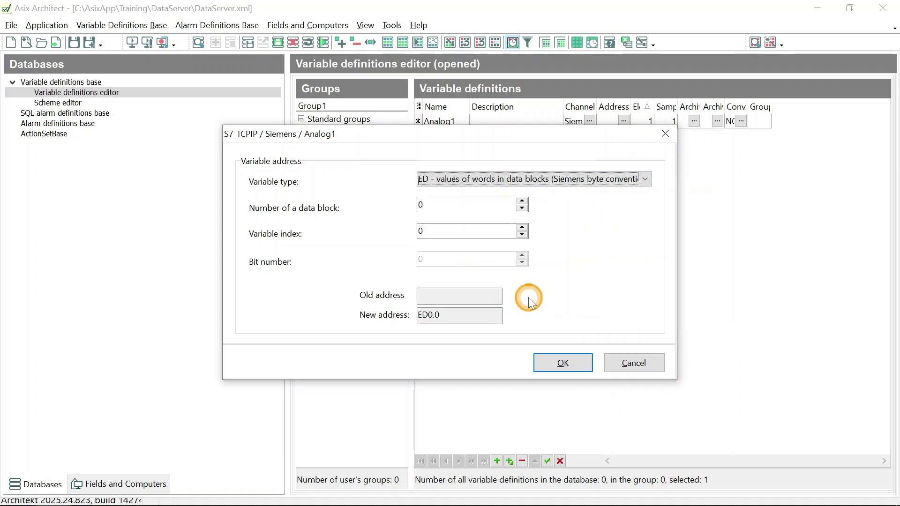
pyautogui.click(441, 205)
pyautogui.write('100')
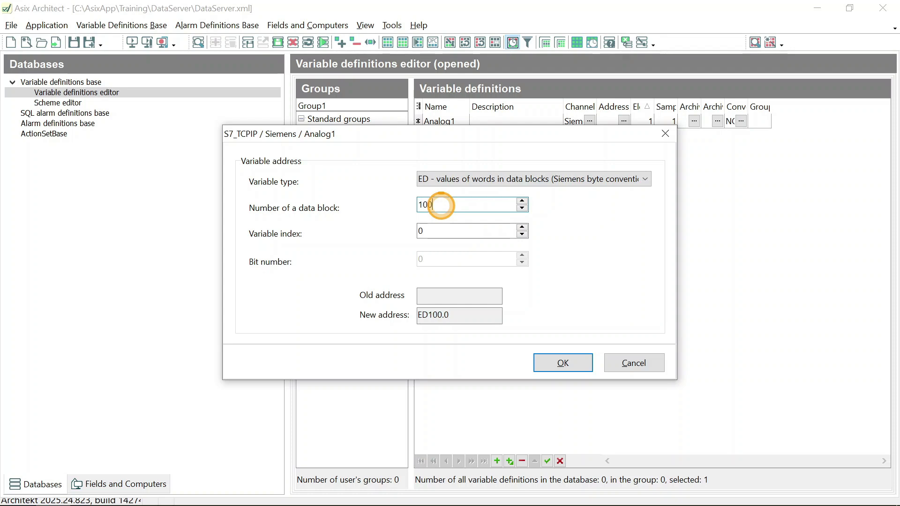
pyautogui.doubleClick(432, 230)
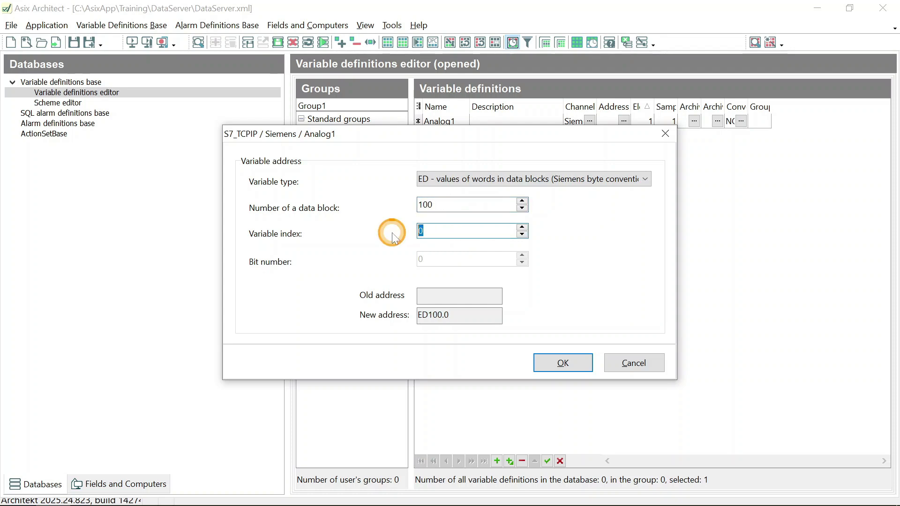
pyautogui.write('12')
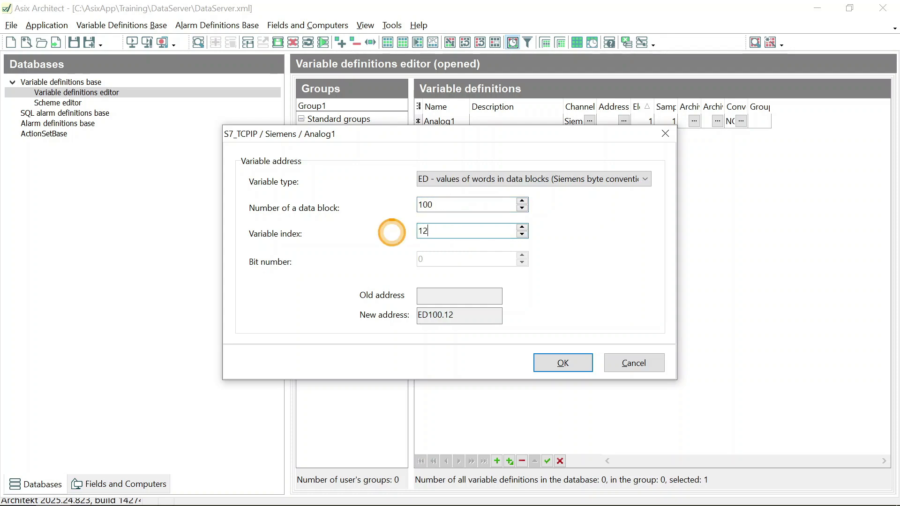
pyautogui.click(554, 363)
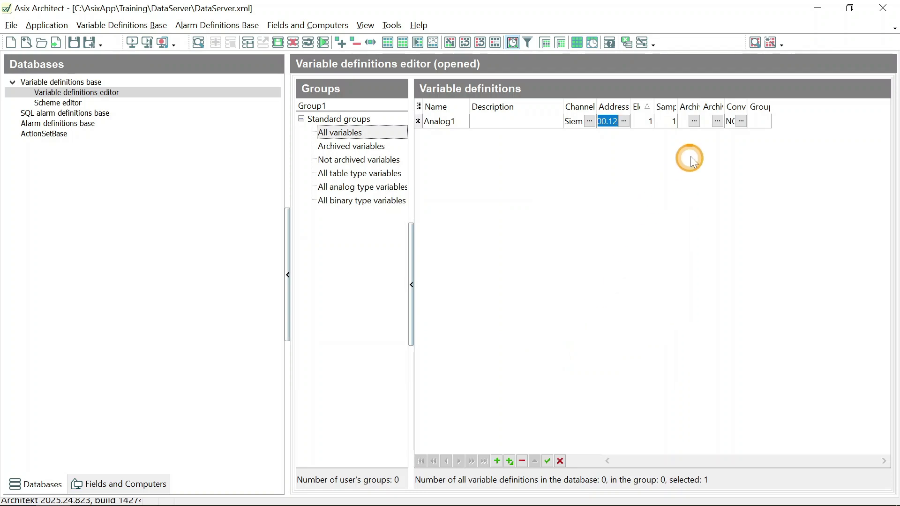
# Choose ArchiveX as the archive for the Analog1 variable.
pyautogui.click(702, 122)
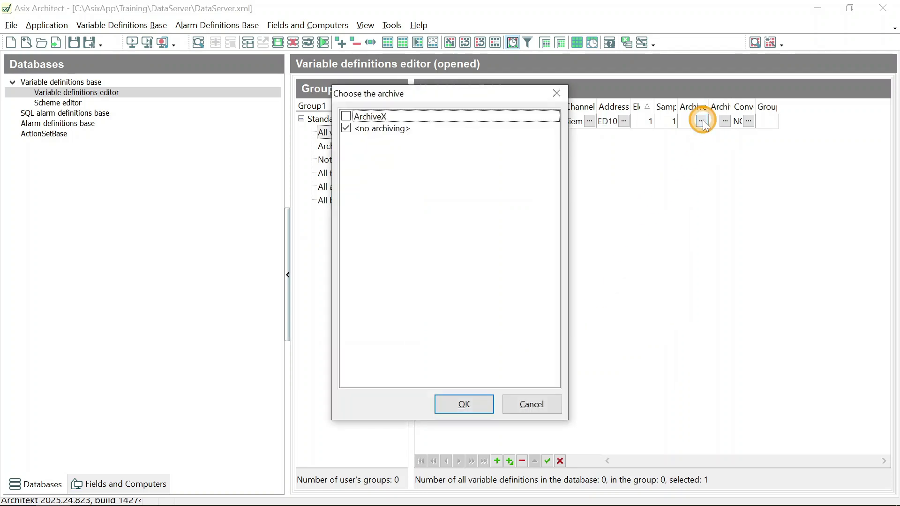
pyautogui.click(345, 116)
pyautogui.click(454, 404)
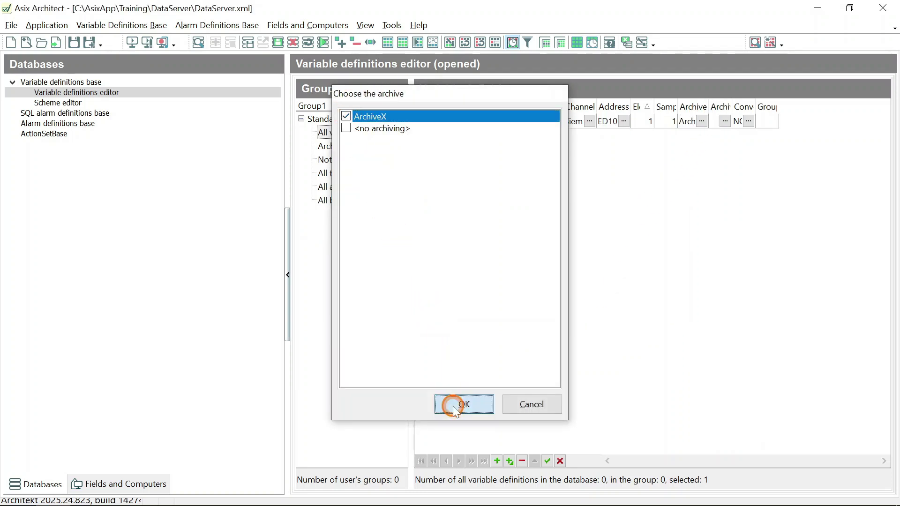
# Set Analog1's archiving type to primary archiving and fit the Archiving parameters and Conversion function columns to their contents.
pyautogui.click(724, 121)
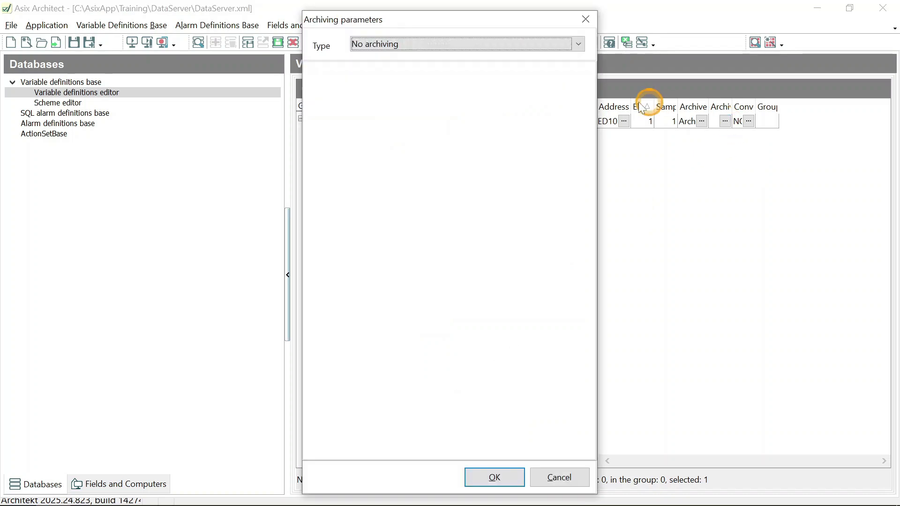
pyautogui.click(492, 46)
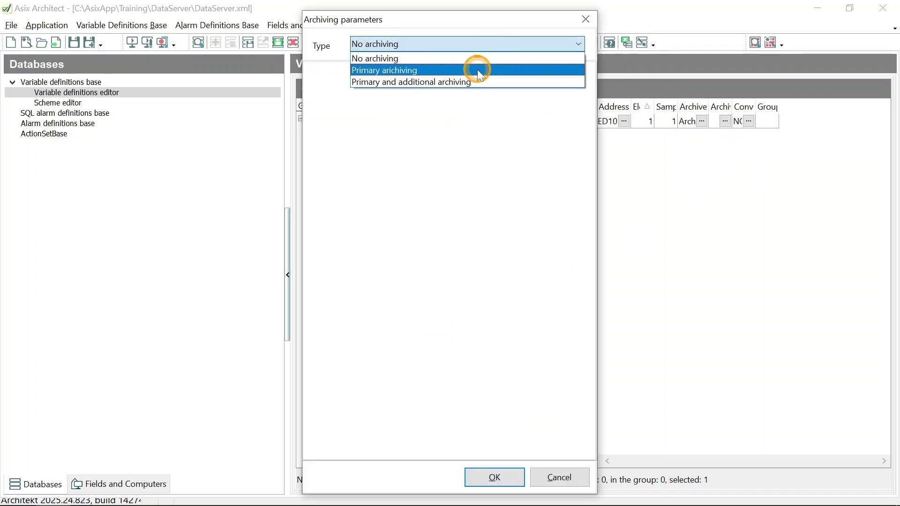
pyautogui.click(477, 68)
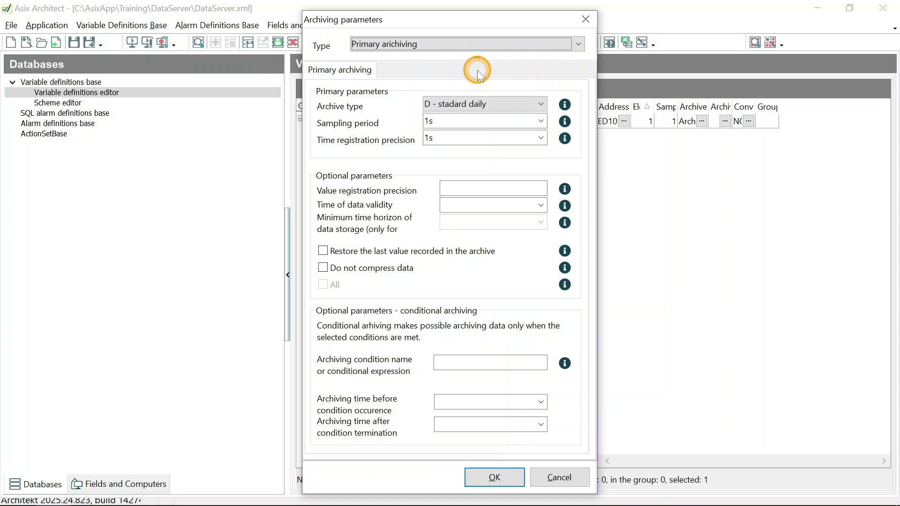
pyautogui.click(479, 478)
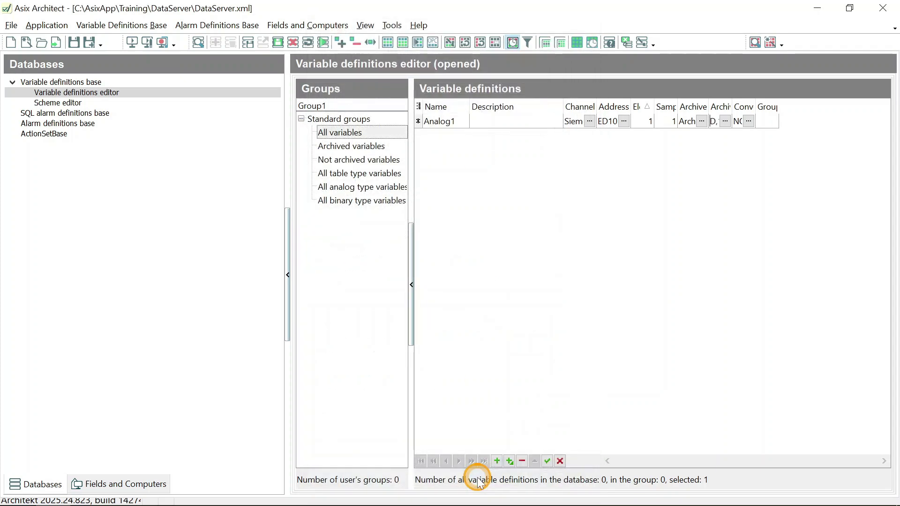
pyautogui.doubleClick(732, 107)
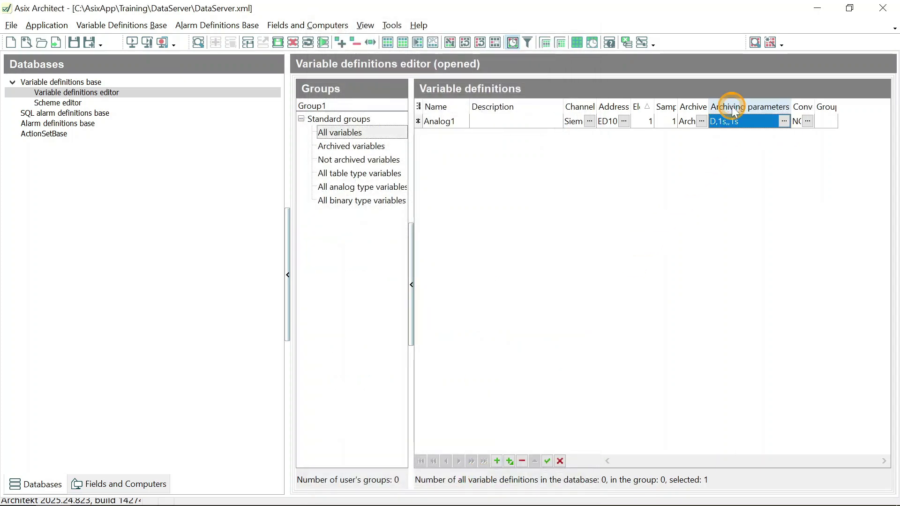
pyautogui.doubleClick(812, 107)
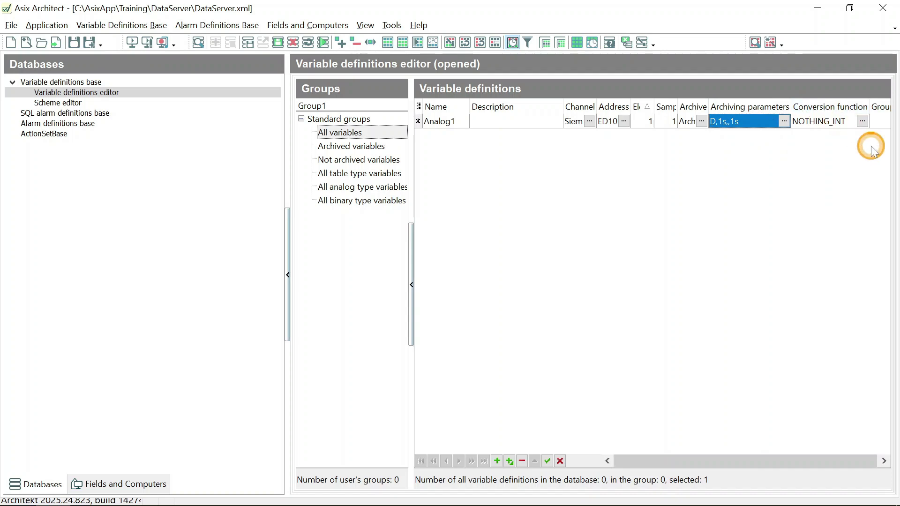
# Save the variable definitions base and close it.
pyautogui.click(155, 27)
pyautogui.click(143, 80)
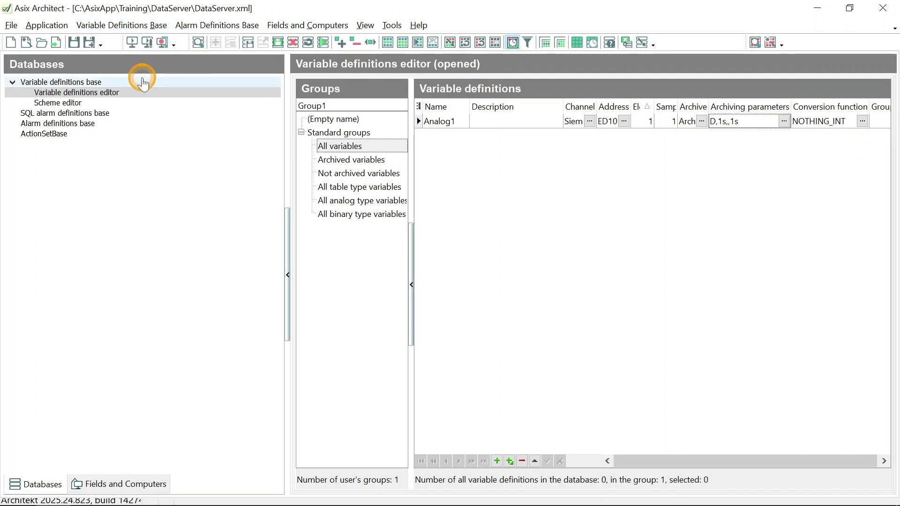
pyautogui.click(136, 25)
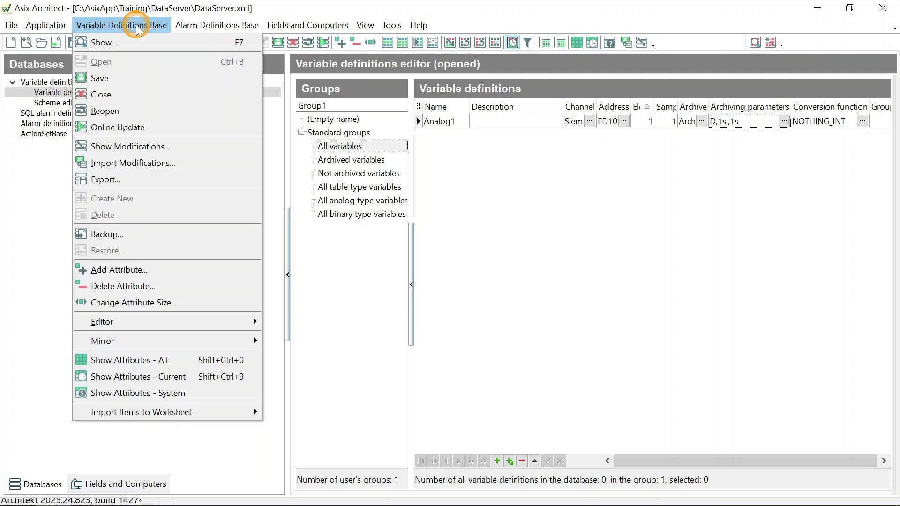
pyautogui.click(134, 94)
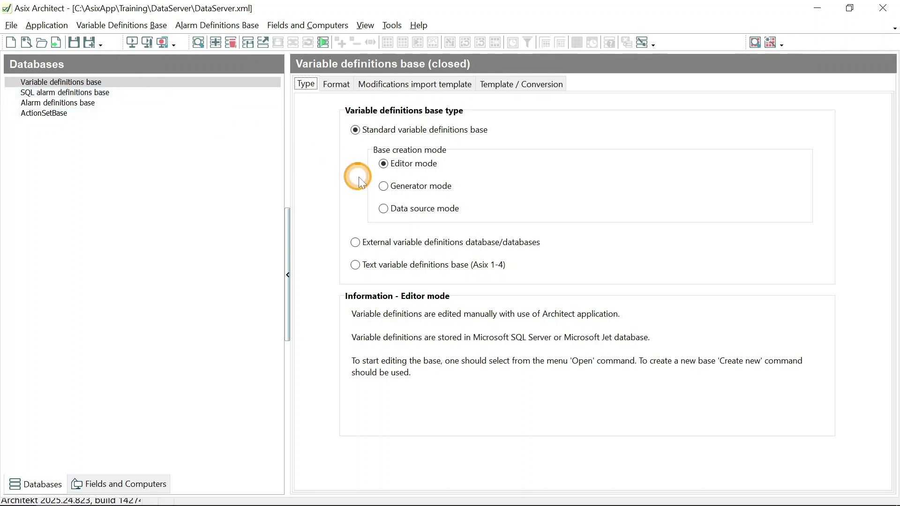
# Set the base creation mode to Generator mode and review the database format and data sources settings.
pyautogui.click(383, 186)
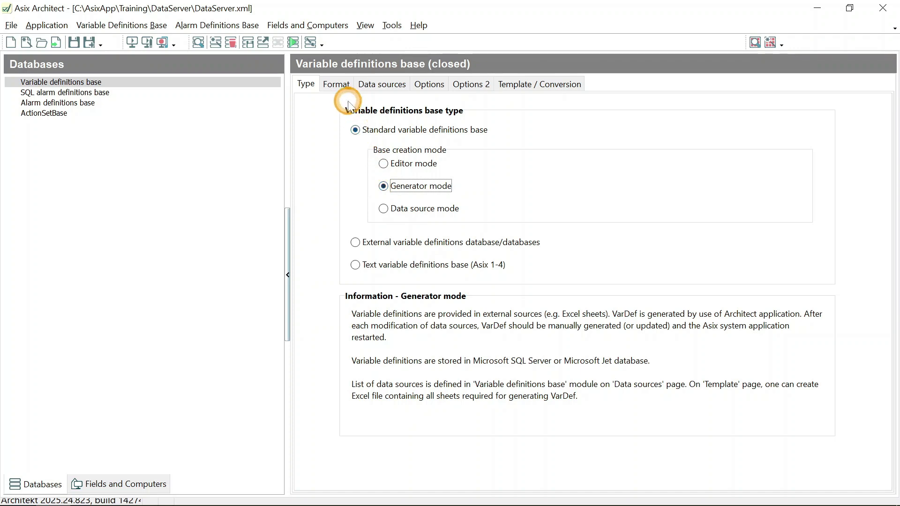
pyautogui.click(341, 86)
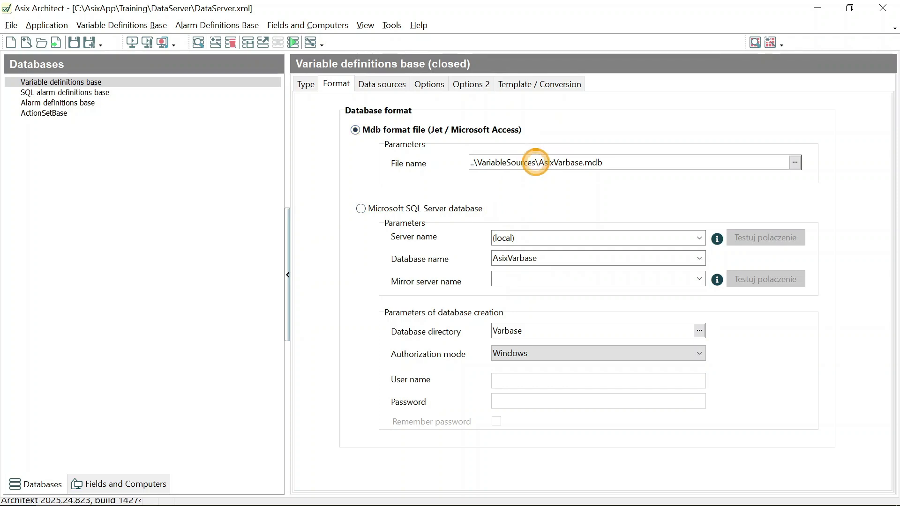
pyautogui.click(535, 162)
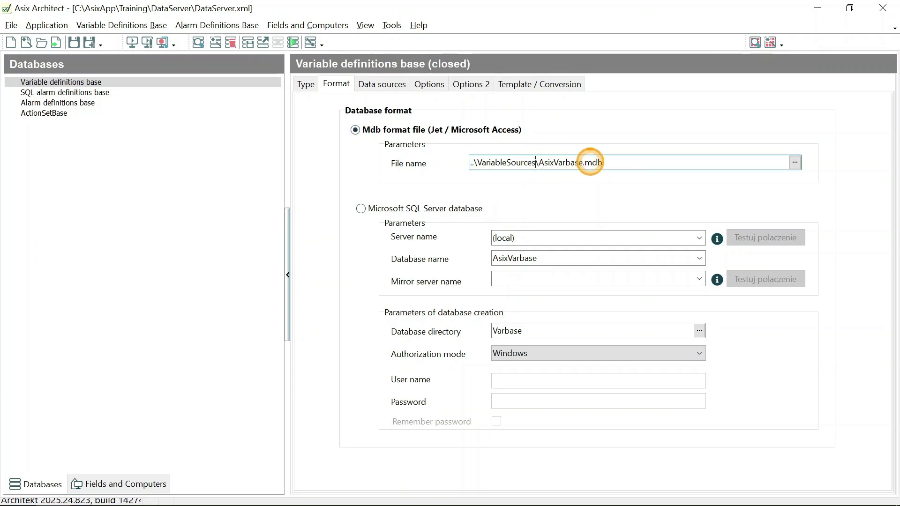
pyautogui.click(611, 161)
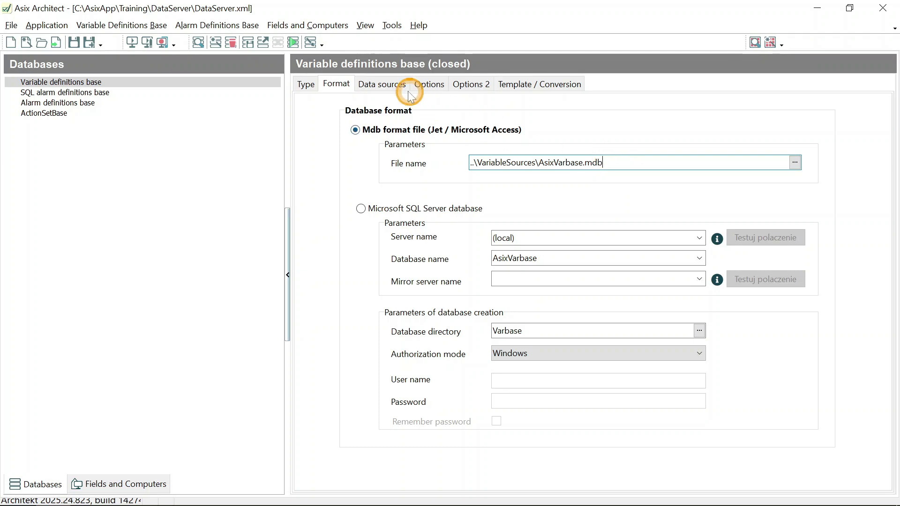
pyautogui.click(394, 88)
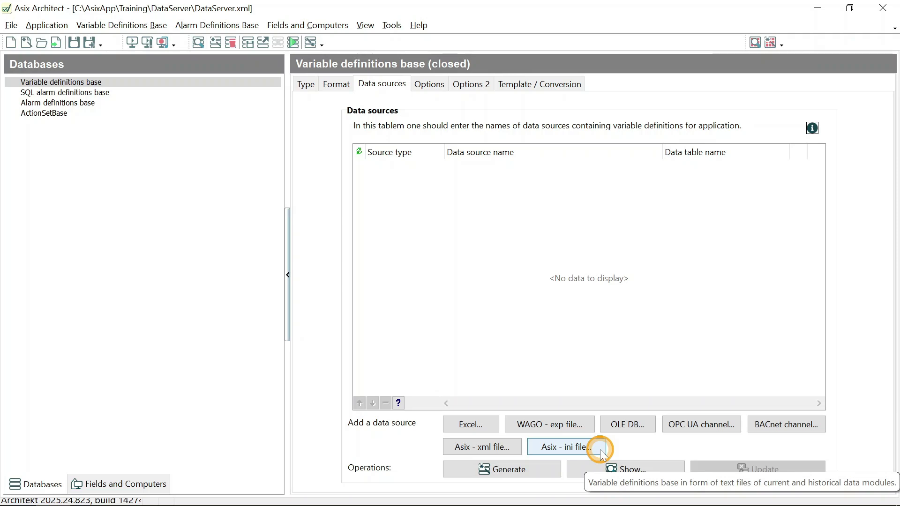
# Create a variable definitions base template without attribute sets and conversion functions, saving it as VariableDefinitionsBaseTemplate.xls in the DataServer folder.
pyautogui.click(576, 84)
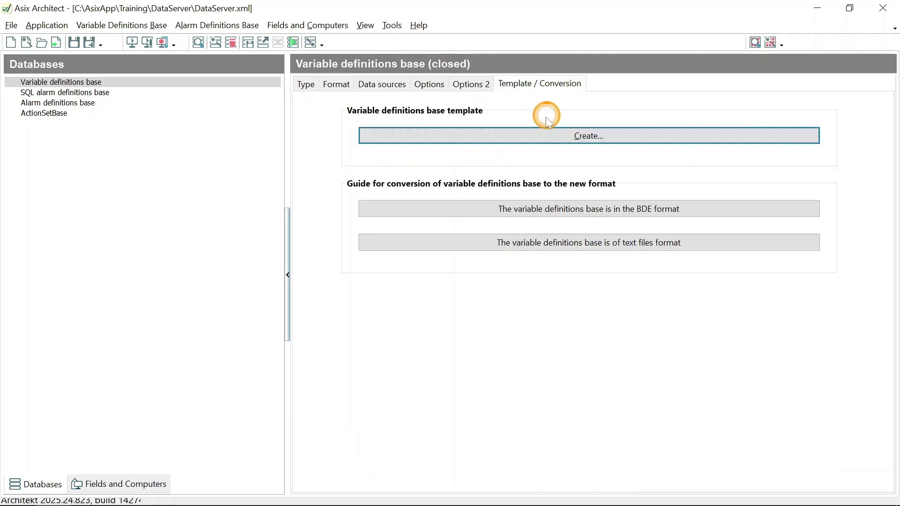
pyautogui.click(536, 137)
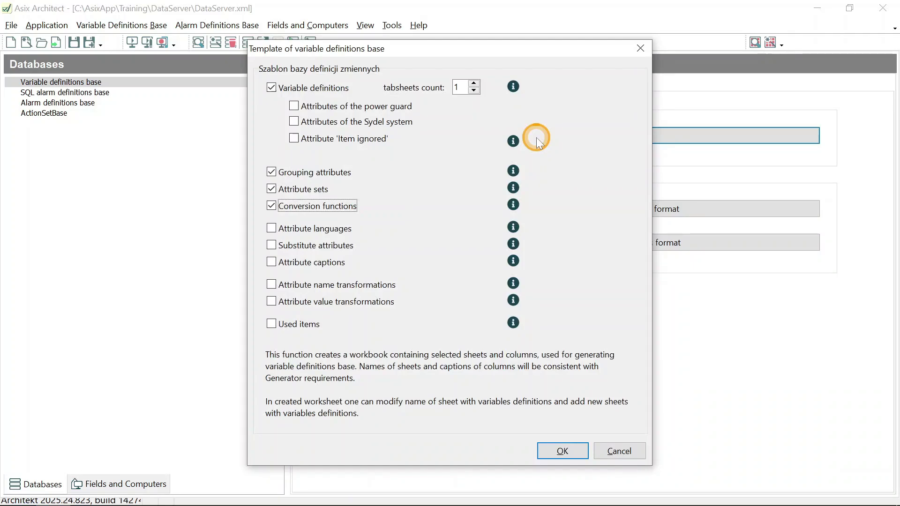
pyautogui.click(320, 189)
pyautogui.click(330, 207)
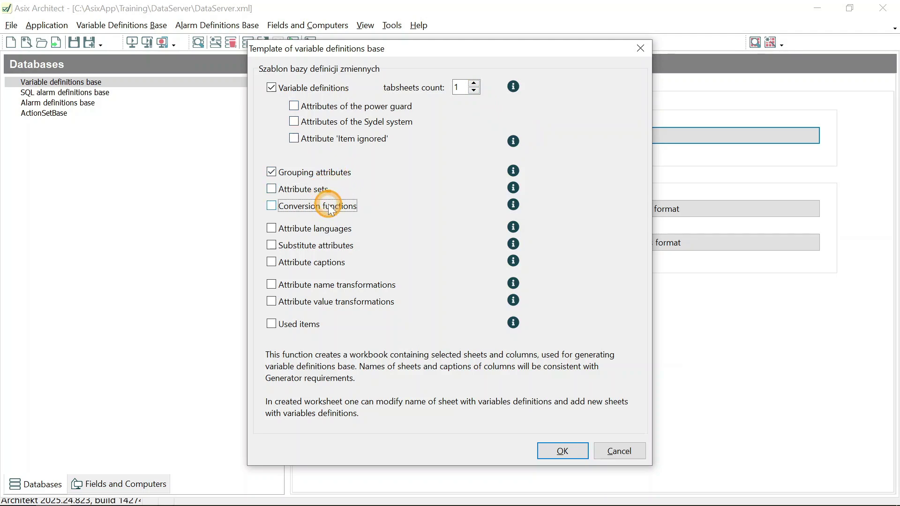
pyautogui.click(561, 451)
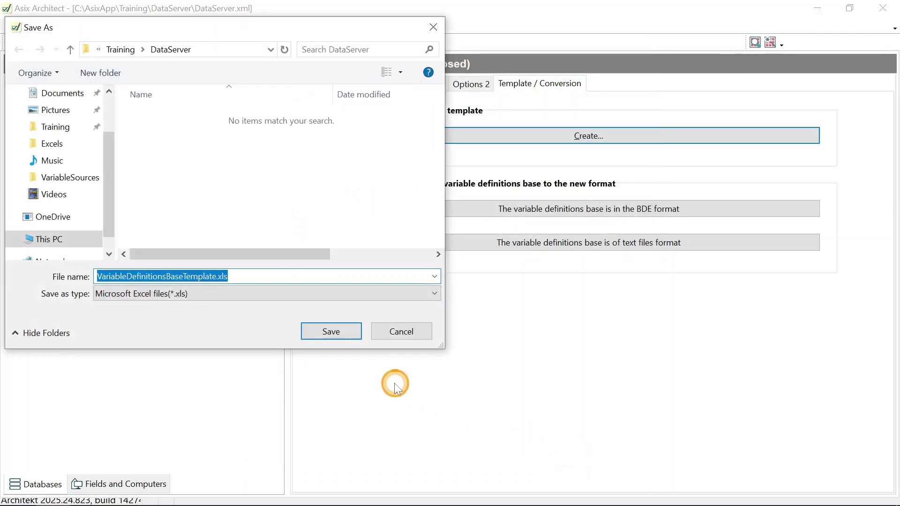
pyautogui.click(344, 332)
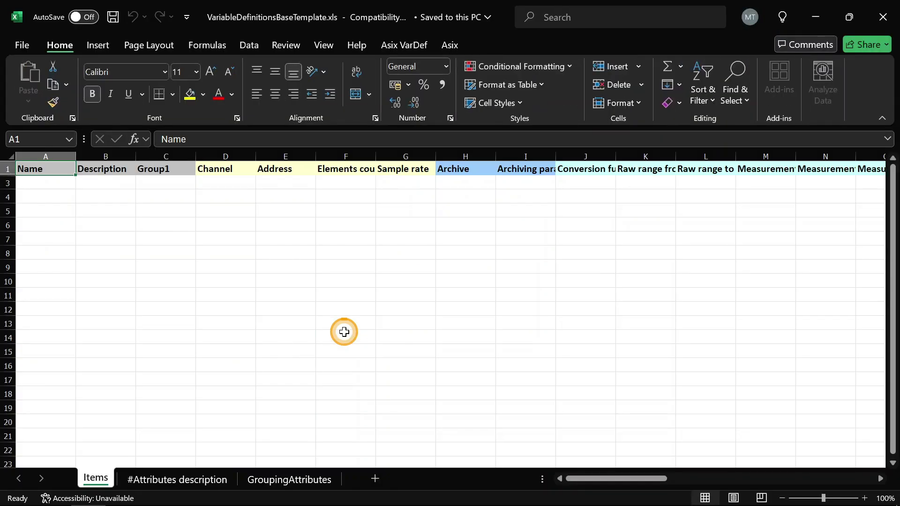
# In Excel, link the template workbook to the Asix application file DataServer.xml with Server1 as the computer name.
pyautogui.click(406, 46)
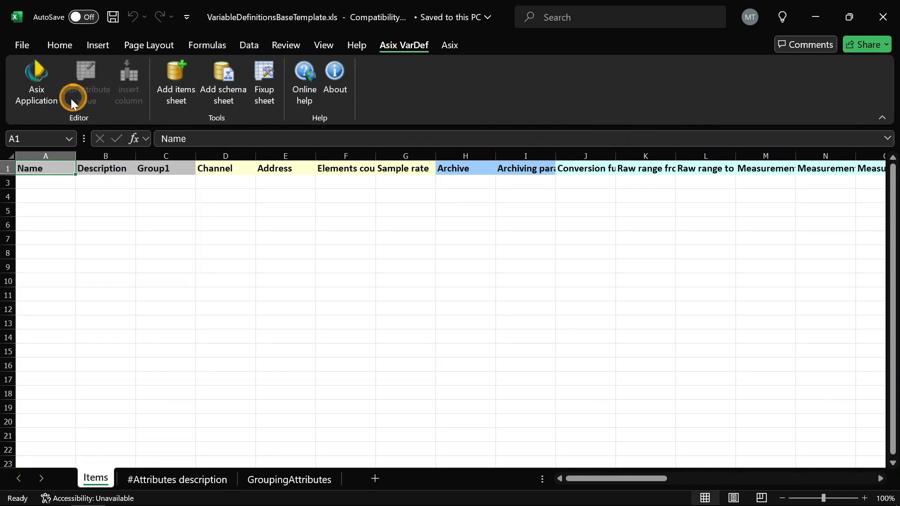
pyautogui.click(51, 108)
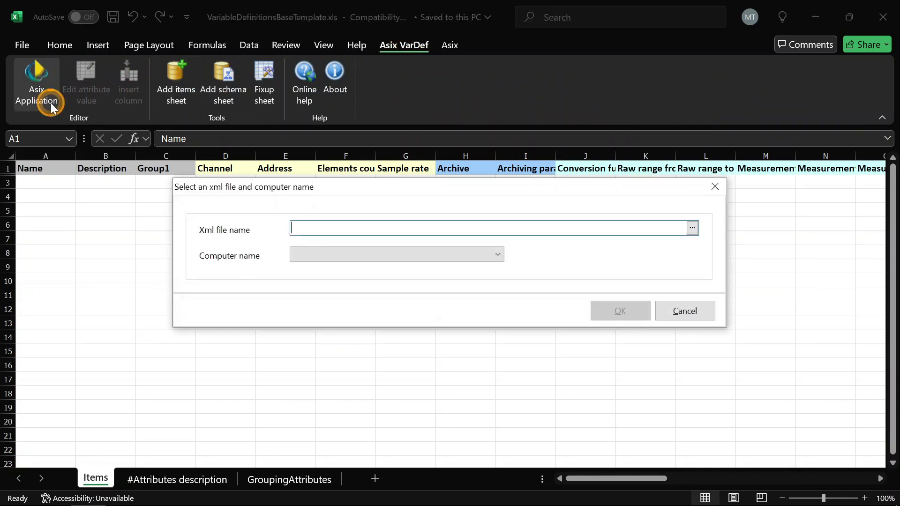
pyautogui.click(692, 228)
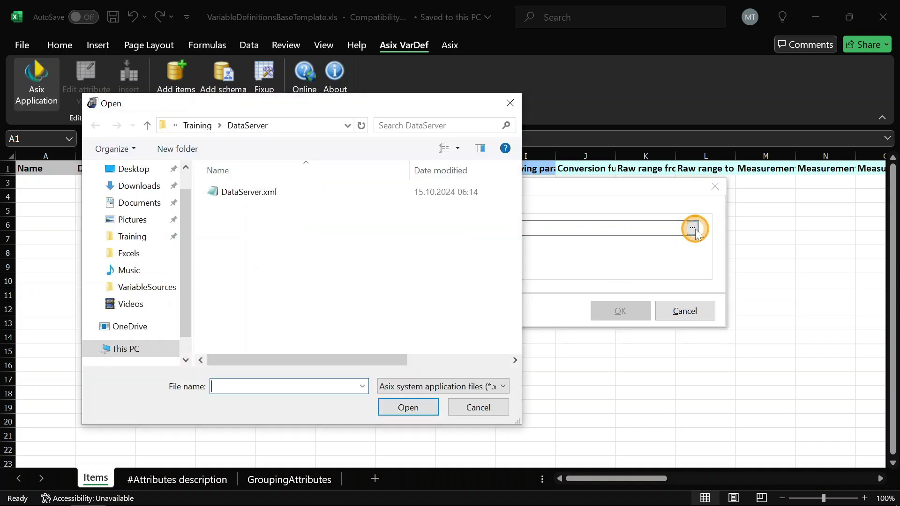
pyautogui.click(303, 193)
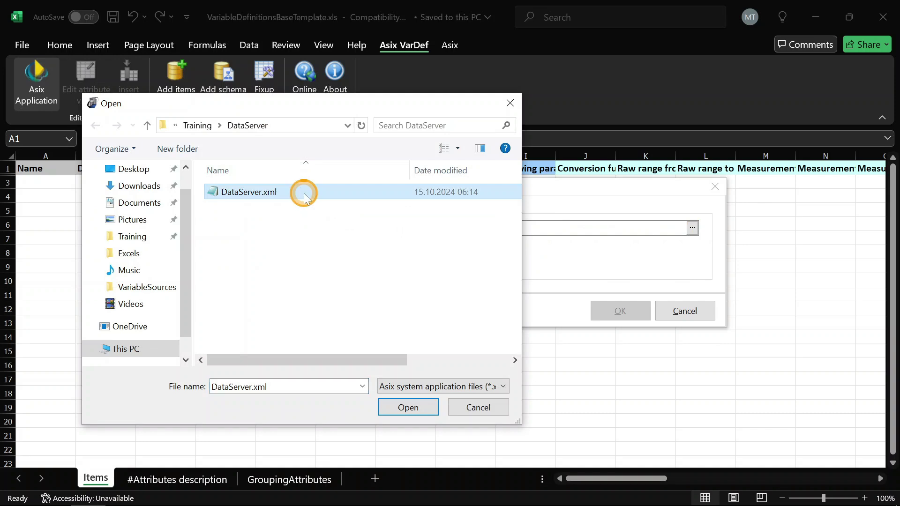
pyautogui.click(387, 406)
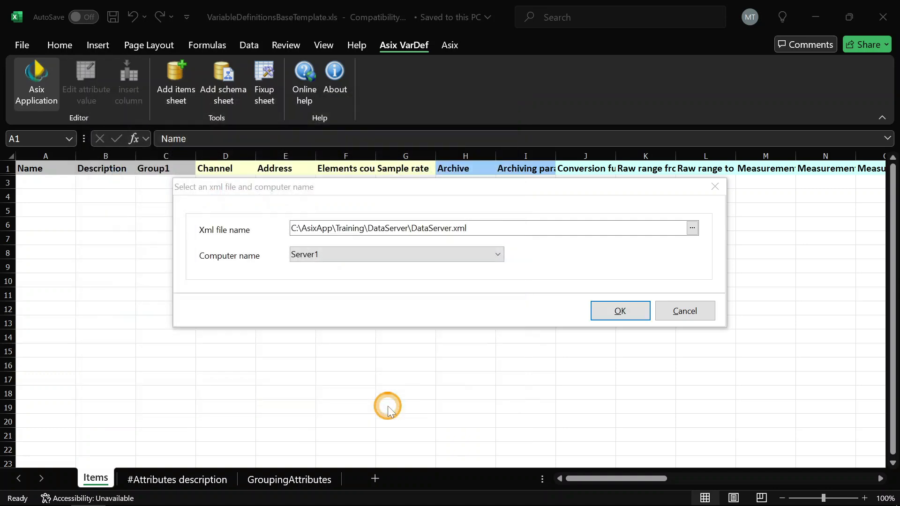
pyautogui.click(491, 263)
pyautogui.click(491, 263)
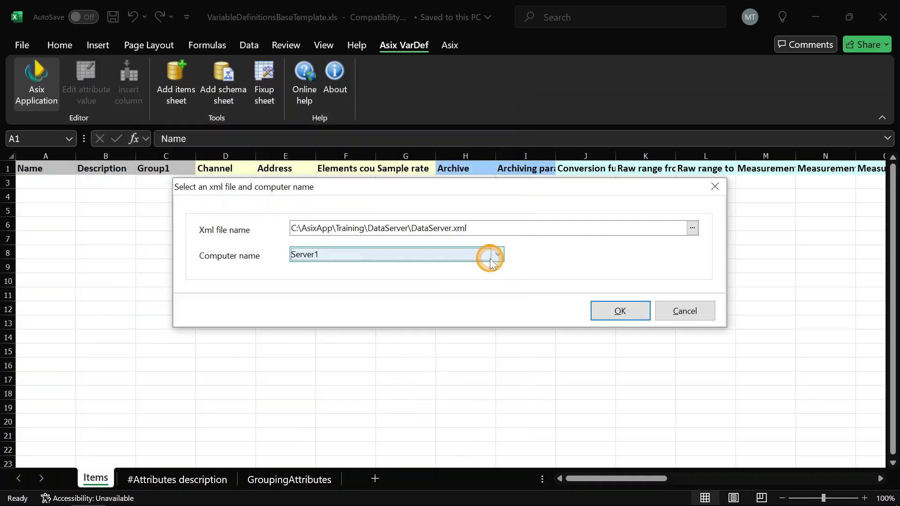
pyautogui.click(605, 310)
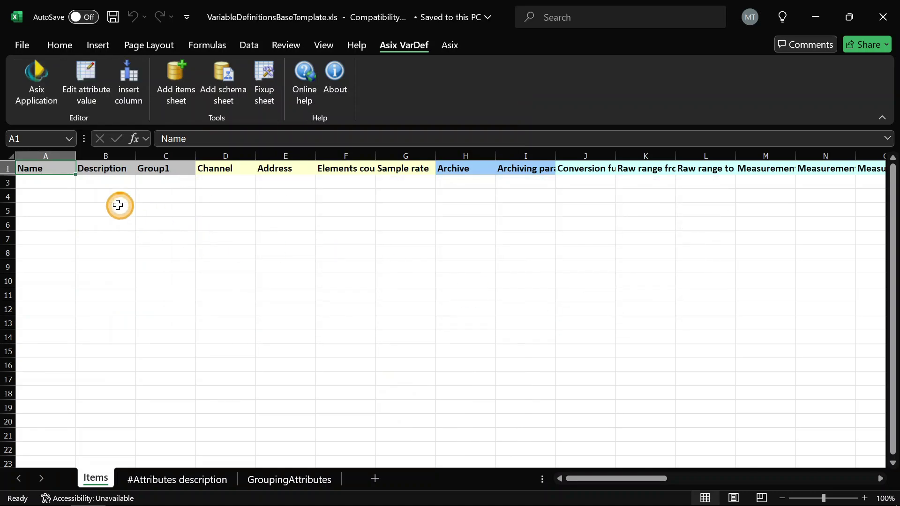
# Enter a variable named Analog1 in the first empty row of the Items sheet and set its Group1 to PompTower.
pyautogui.click(66, 184)
pyautogui.write('Analog')
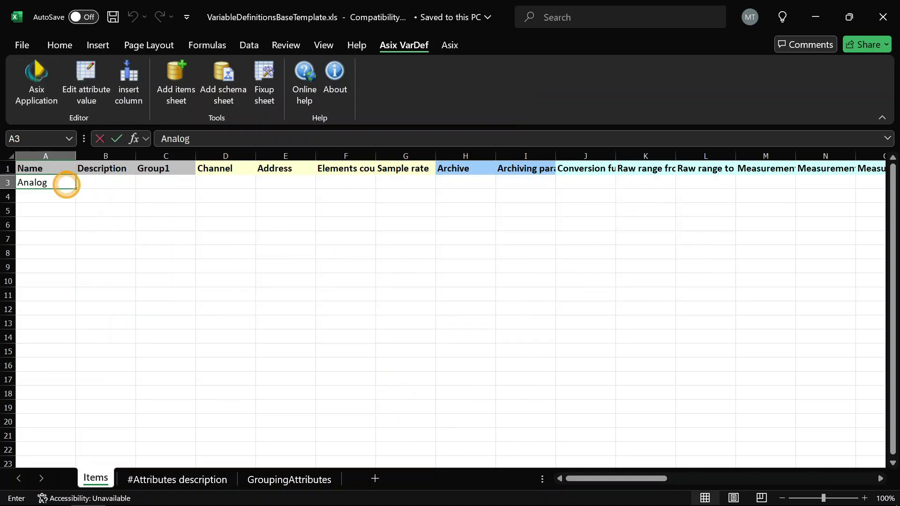
pyautogui.write('1')
pyautogui.press('Return')
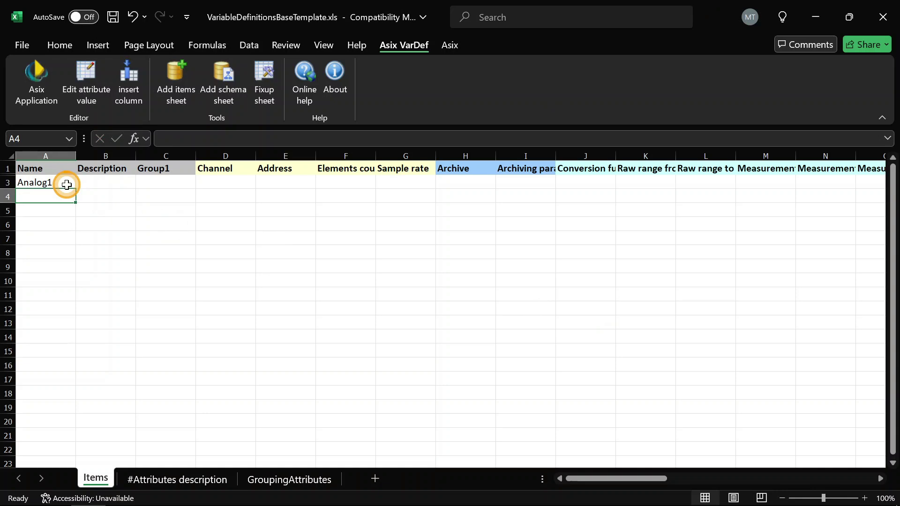
pyautogui.click(125, 182)
pyautogui.click(187, 183)
pyautogui.write('Pom')
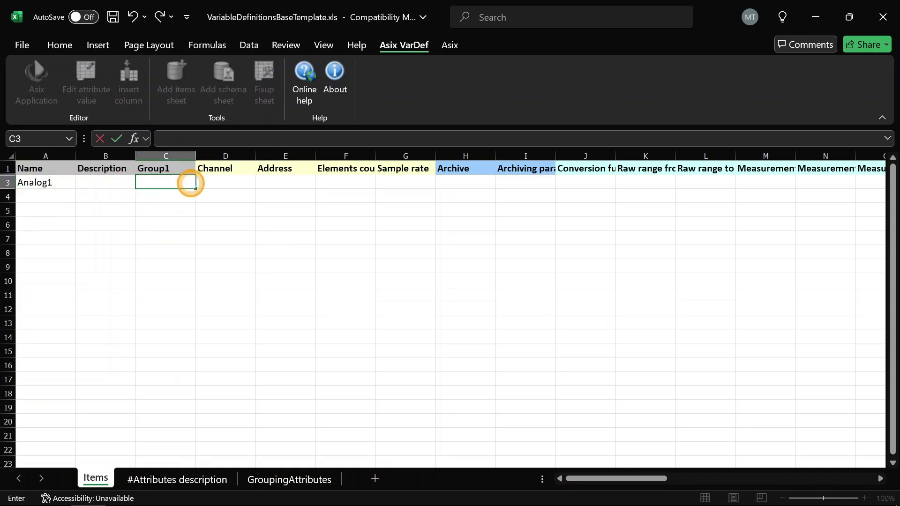
pyautogui.write('pTower')
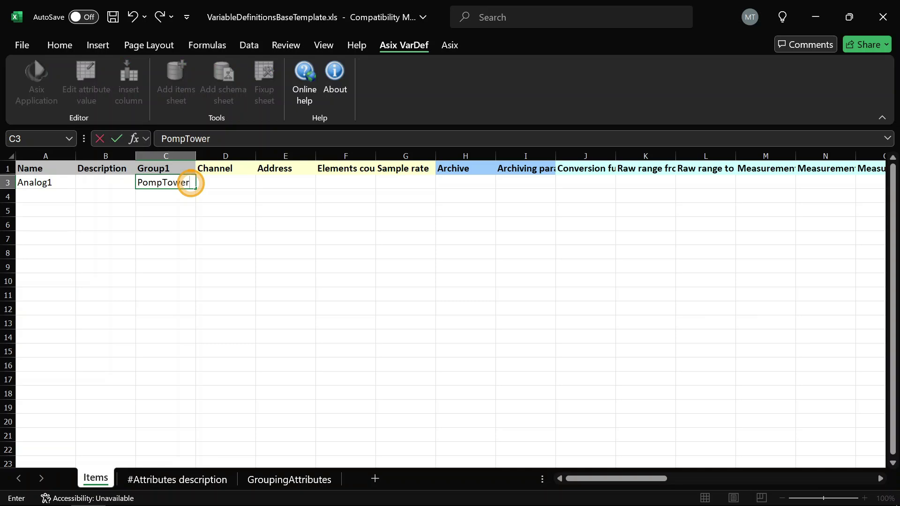
# Choose Siemens as the channel for the Analog1 variable using the attribute value editor.
pyautogui.click(235, 183)
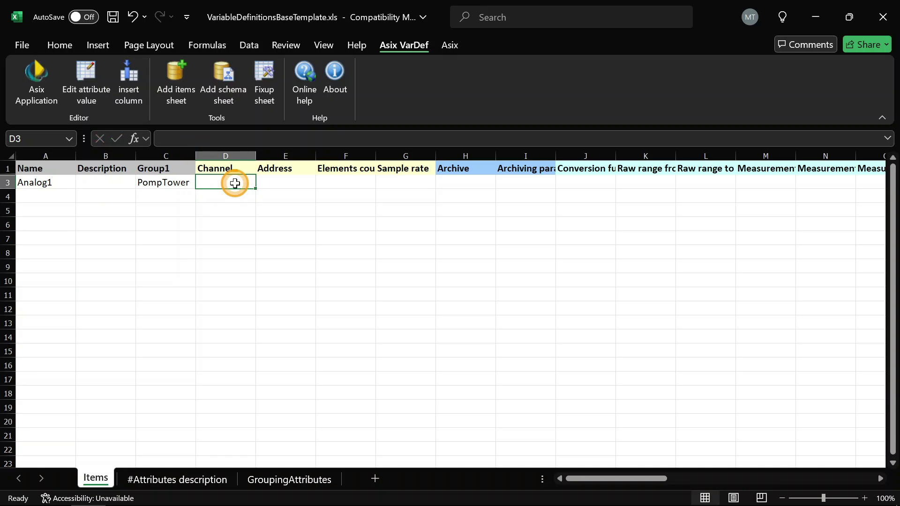
pyautogui.click(95, 109)
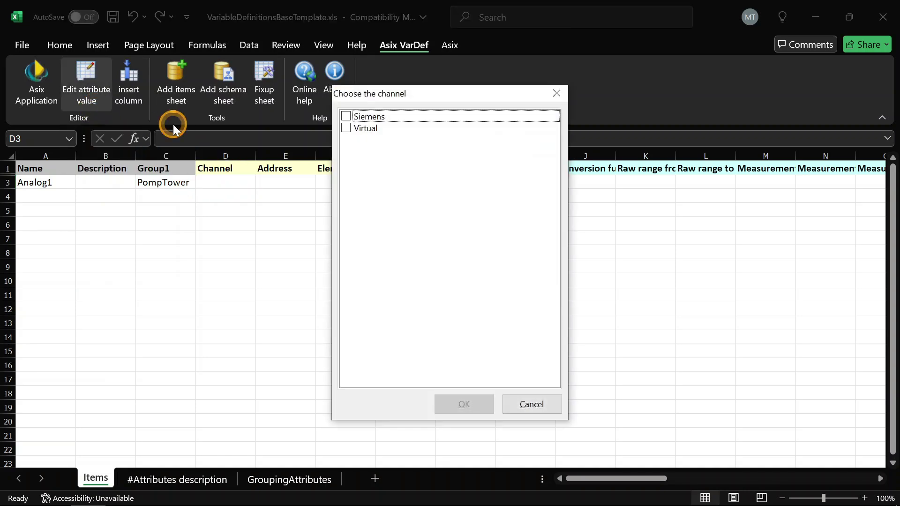
pyautogui.click(346, 118)
pyautogui.click(451, 402)
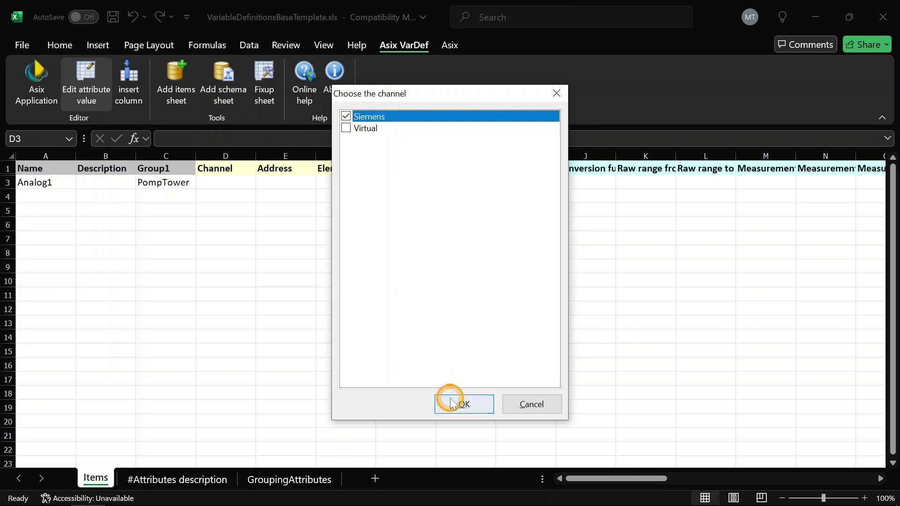
# Set Analog1's address to variable type ED (words in data blocks, Siemens byte convention), data block number 100 and variable index 12.
pyautogui.click(303, 183)
pyautogui.click(86, 96)
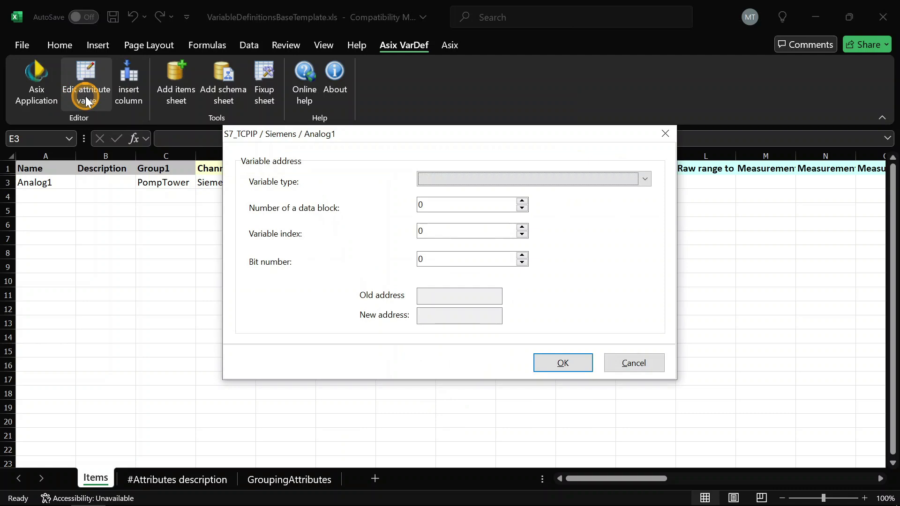
pyautogui.click(428, 179)
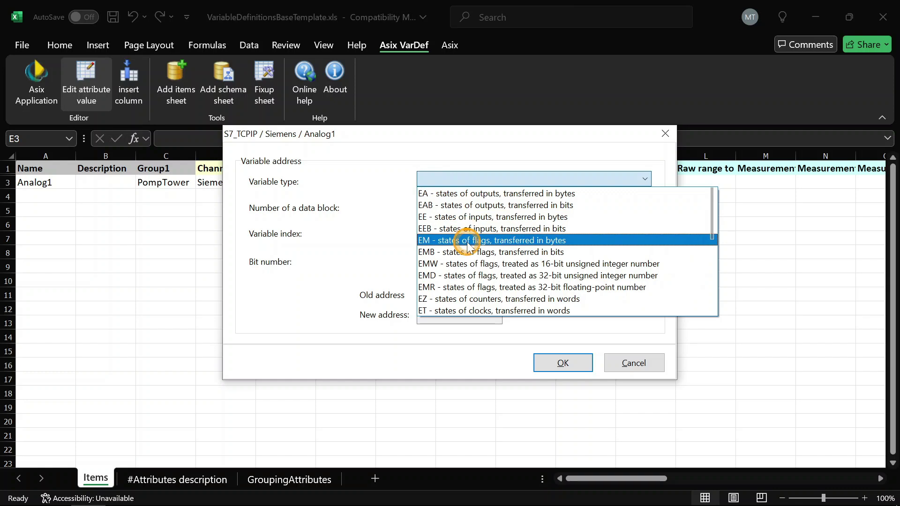
pyautogui.scroll(-2, 466, 234)
pyautogui.click(465, 275)
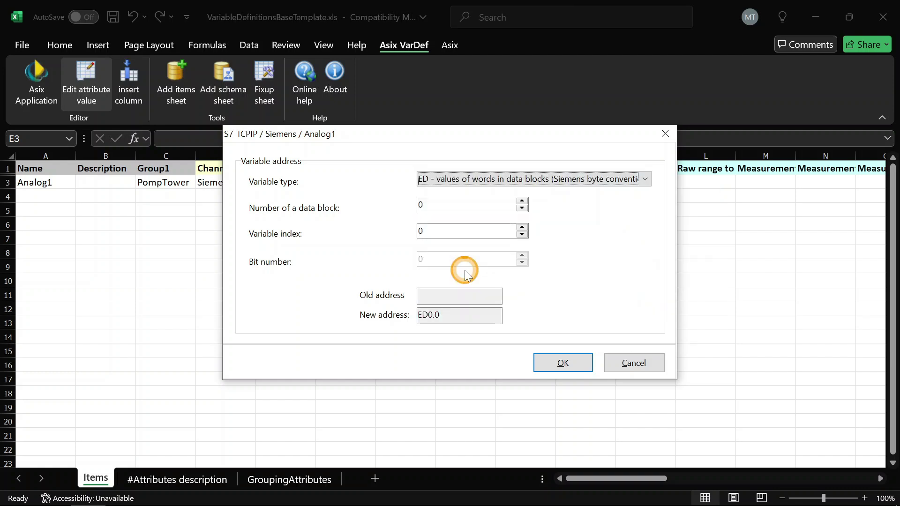
pyautogui.doubleClick(445, 206)
pyautogui.write('100')
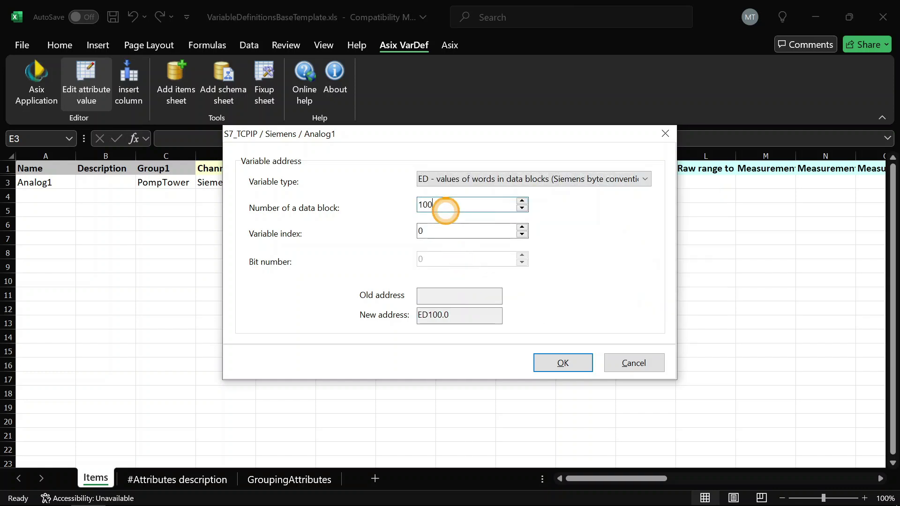
pyautogui.click(431, 229)
pyautogui.write('1')
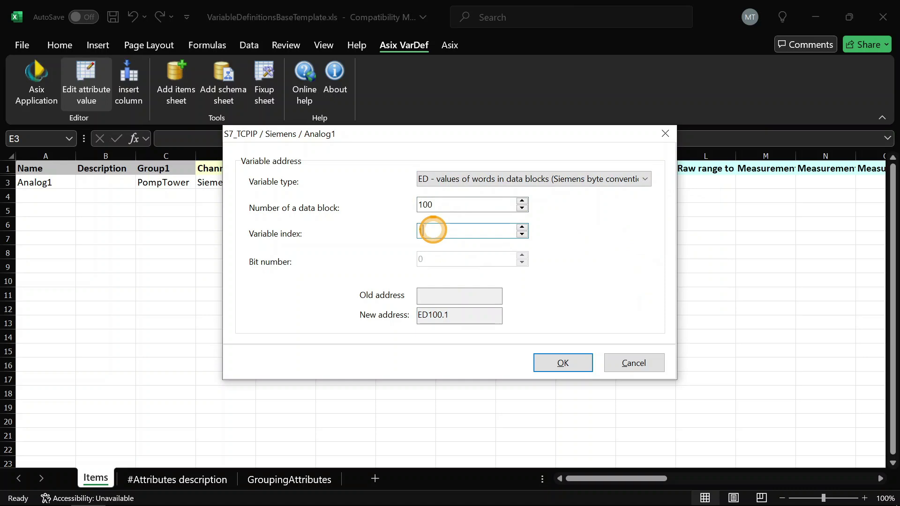
pyautogui.write('2')
pyautogui.click(562, 363)
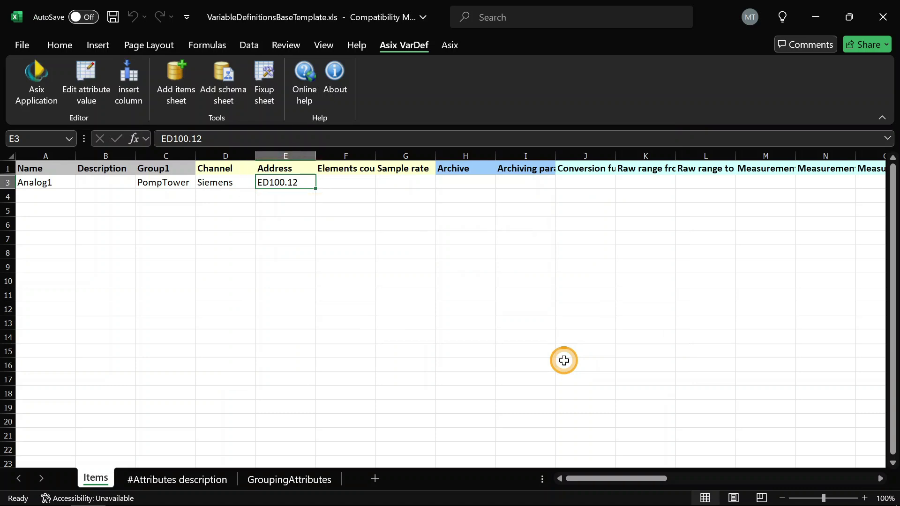
# Fit the Elements count column to its contents and set both Elements count and Sample rate to 1 for Analog1.
pyautogui.doubleClick(375, 157)
pyautogui.click(373, 181)
pyautogui.write('1')
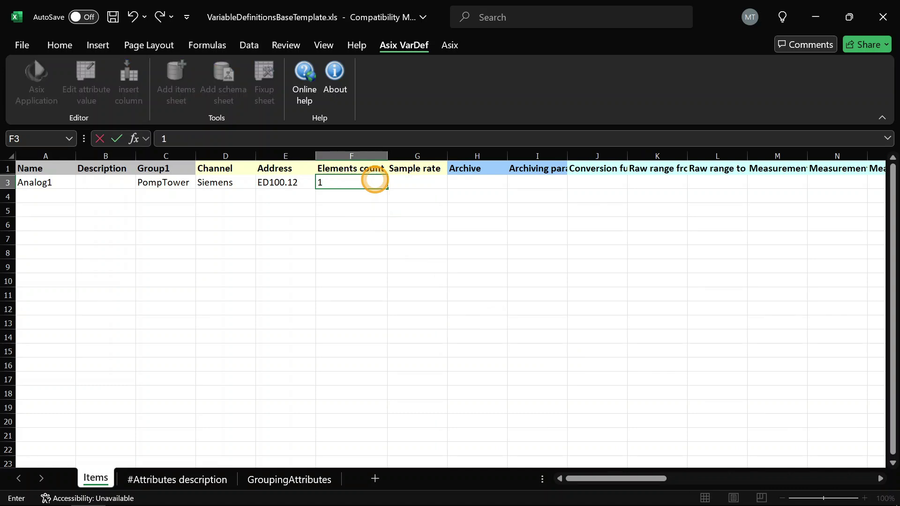
pyautogui.click(407, 182)
pyautogui.write('1')
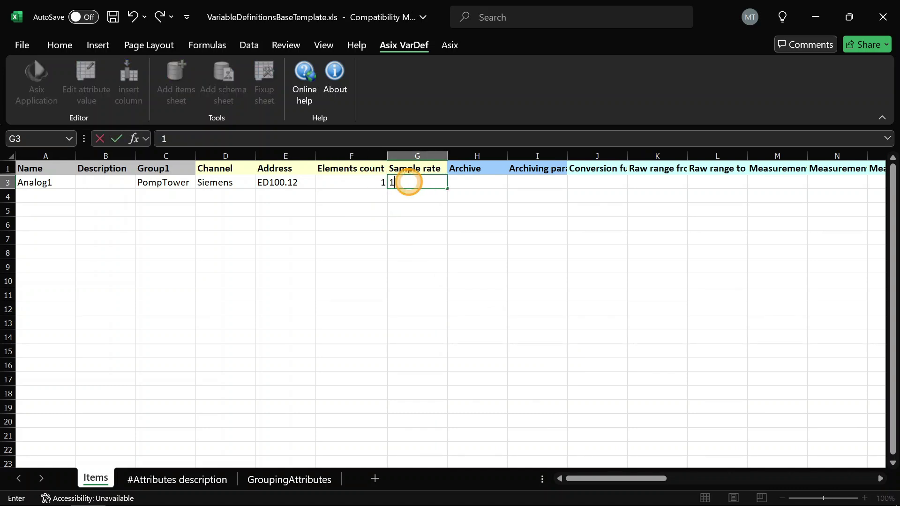
# Choose ArchiveX as Analog1's archive in the Items sheet using the attribute value editor.
pyautogui.click(463, 187)
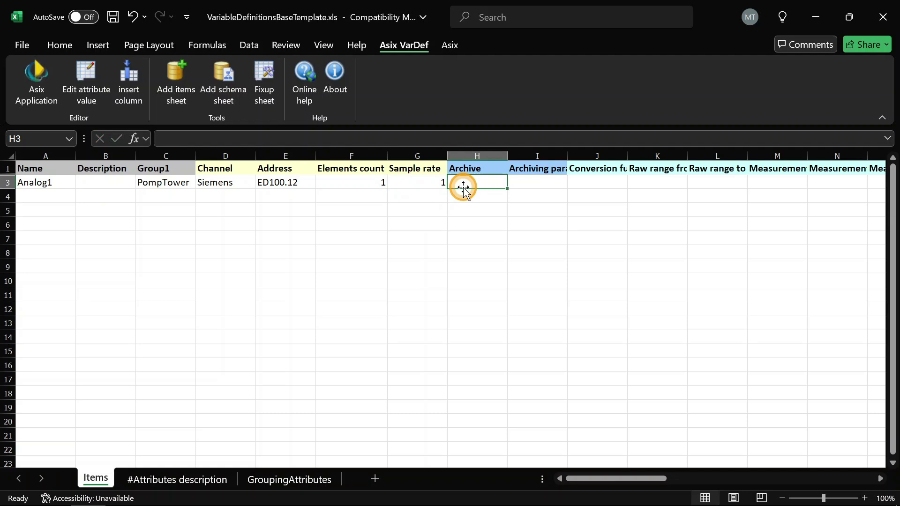
pyautogui.click(85, 105)
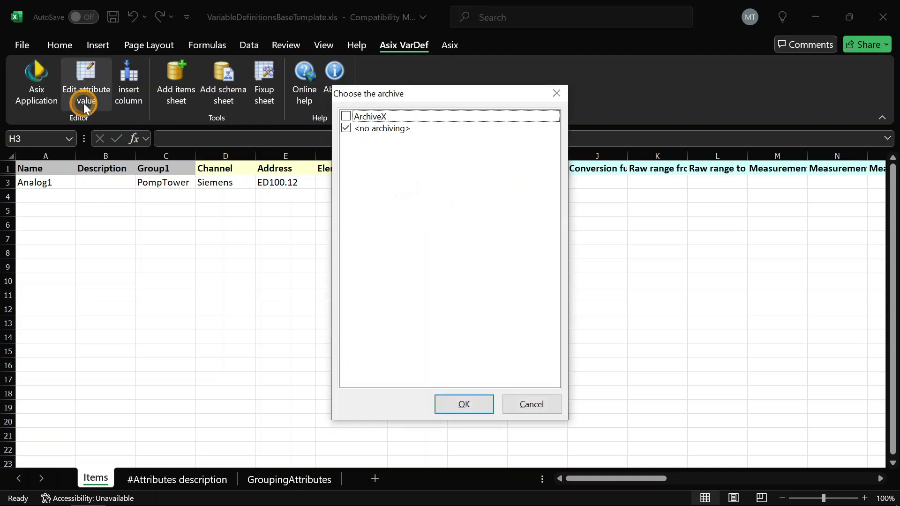
pyautogui.click(346, 117)
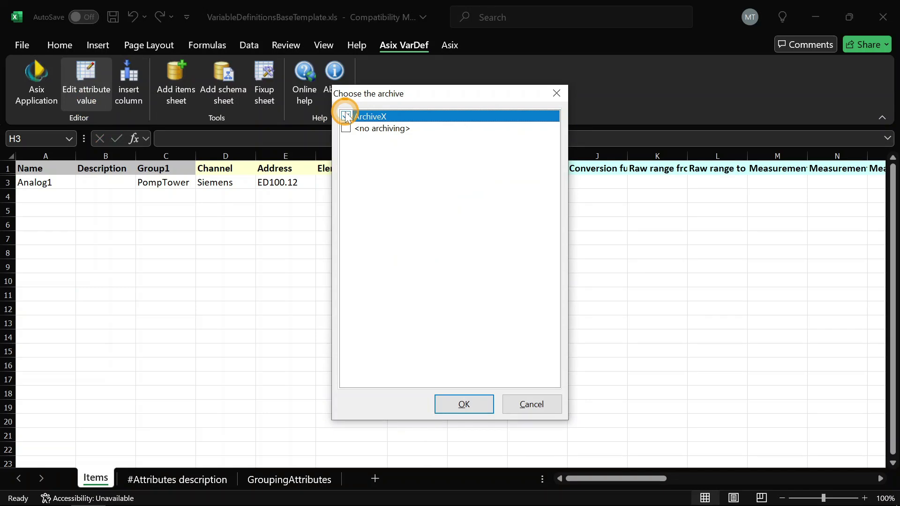
pyautogui.click(465, 402)
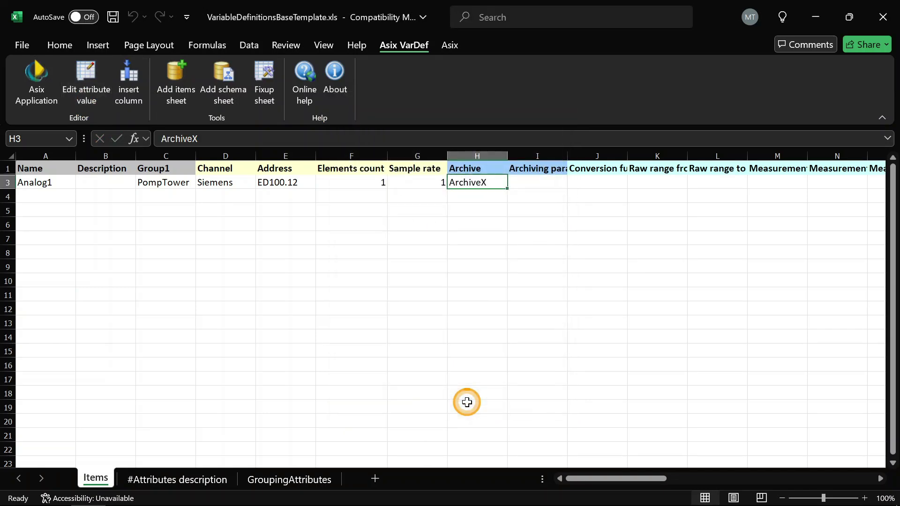
# Fit the Archiving parameters column and set Analog1 to primary archiving with archive type D, 1s sampling period and 1s time registration precision.
pyautogui.doubleClick(567, 156)
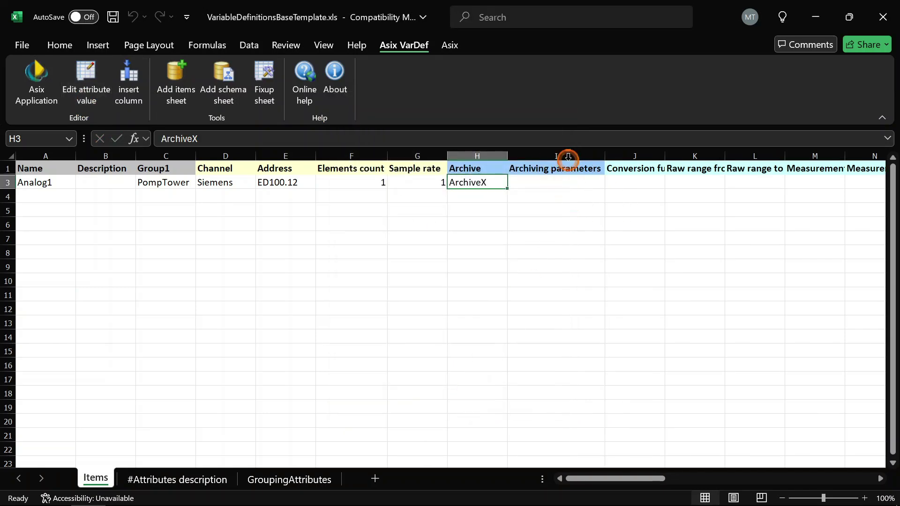
pyautogui.click(568, 184)
pyautogui.click(84, 96)
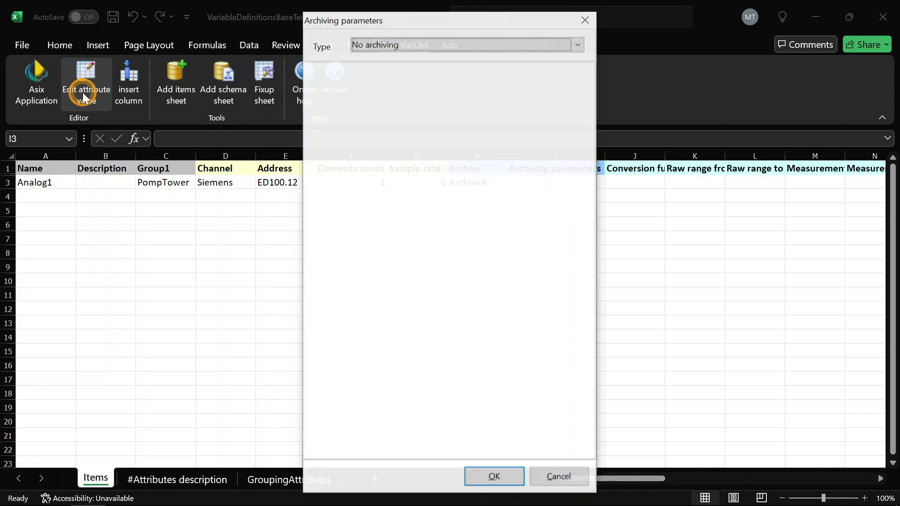
pyautogui.click(381, 44)
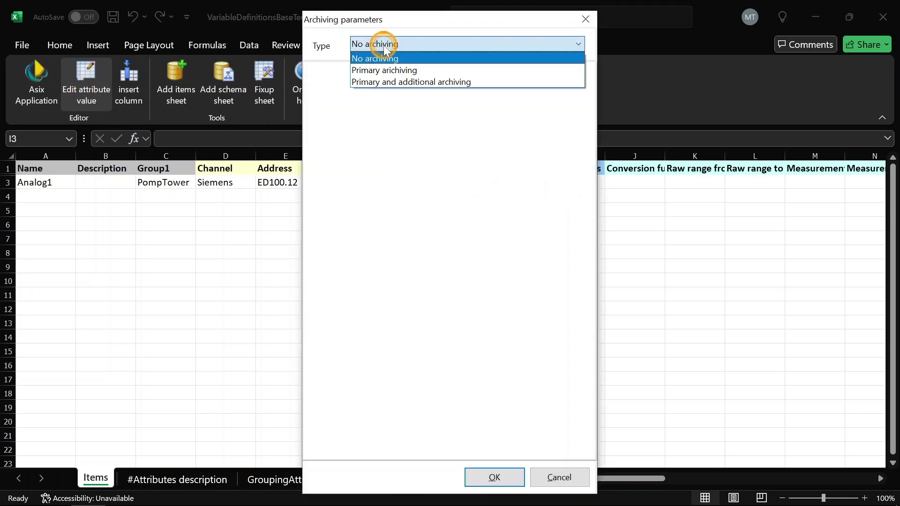
pyautogui.click(387, 70)
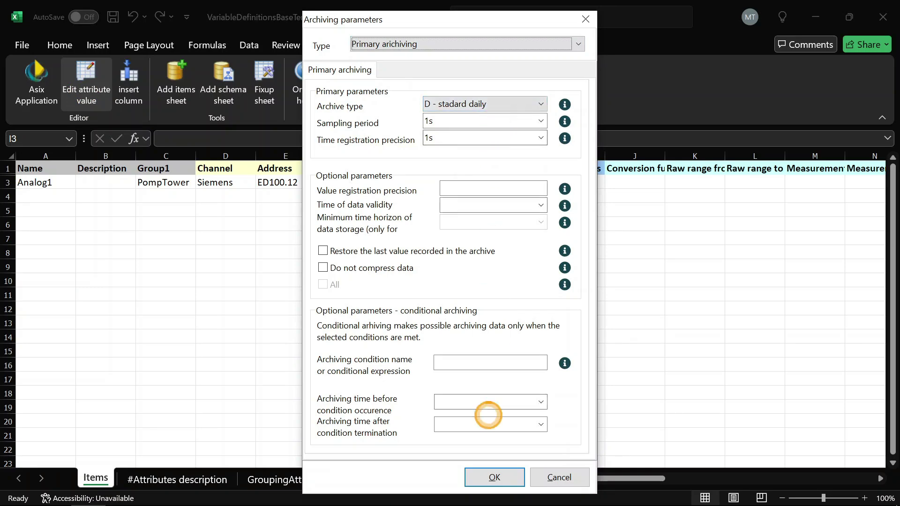
pyautogui.click(488, 477)
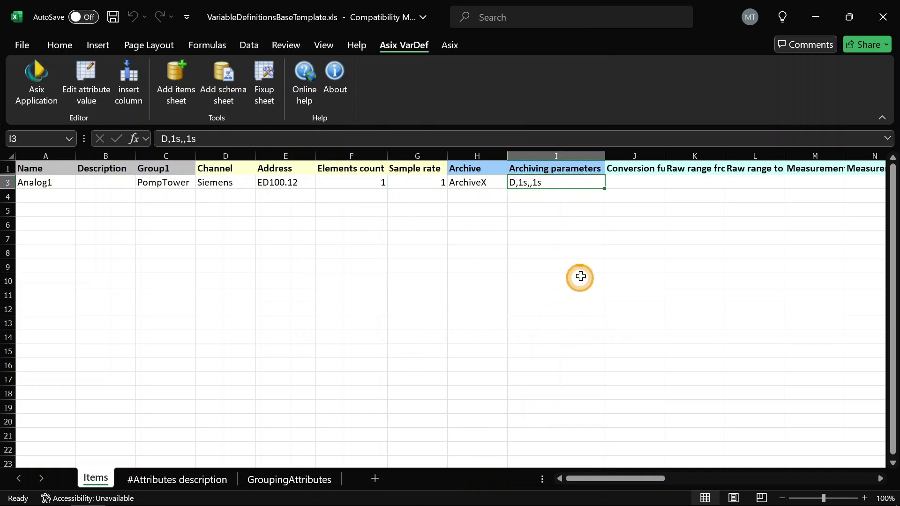
# Fit the Conversion function column and choose ANALOG_FP as Analog1's conversion function using the attribute value editor.
pyautogui.click(632, 181)
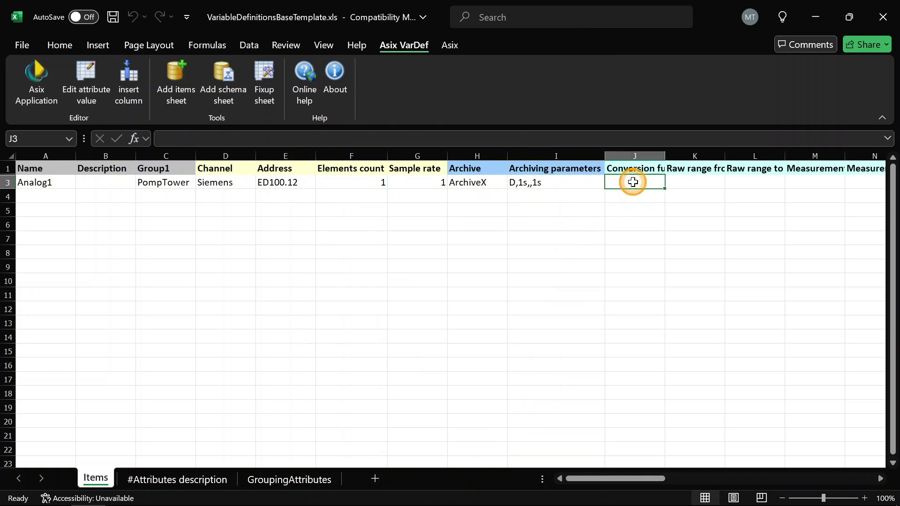
pyautogui.doubleClick(665, 155)
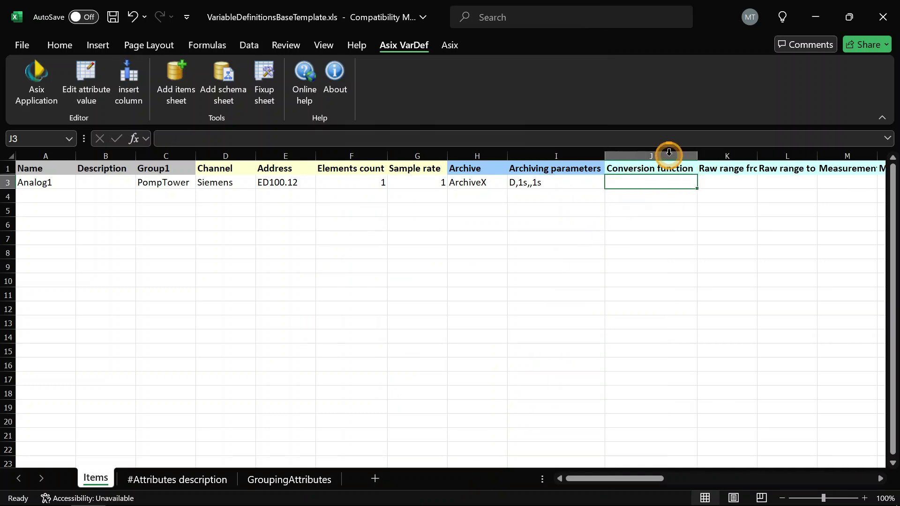
pyautogui.click(87, 97)
pyautogui.click(441, 129)
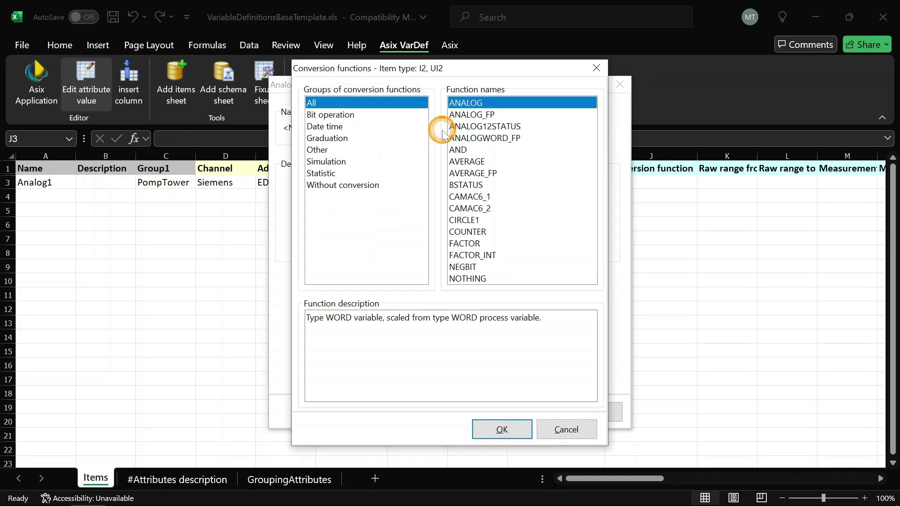
pyautogui.click(495, 115)
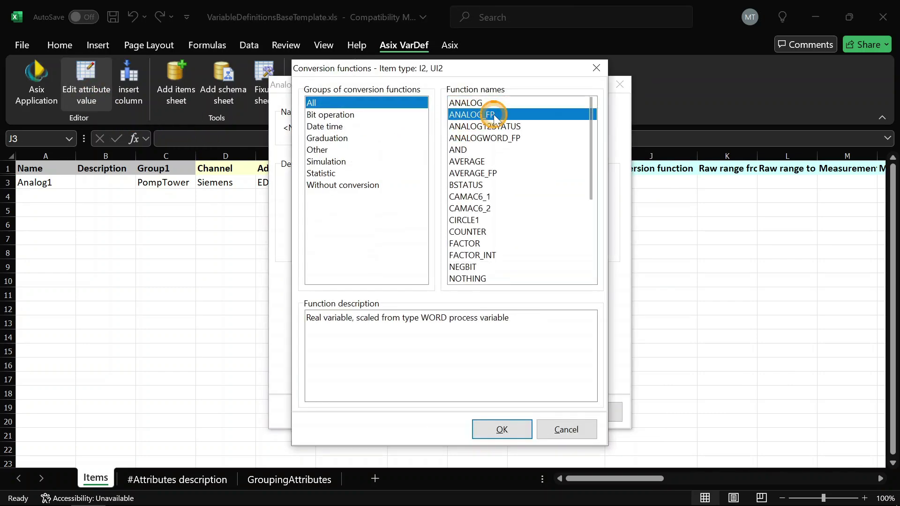
pyautogui.click(502, 429)
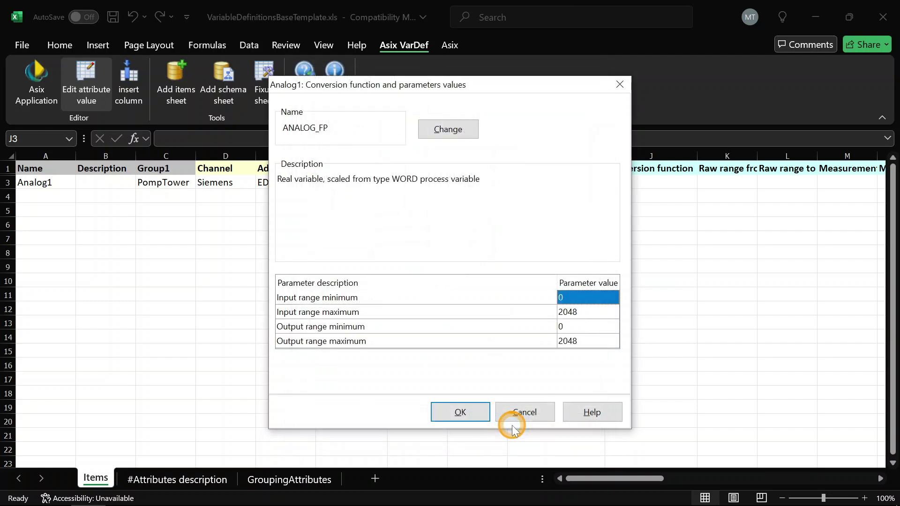
# Set the conversion function's input range maximum to 27648 and output range maximum to 100, and fit the Conversion function column to its contents.
pyautogui.click(590, 312)
pyautogui.click(590, 310)
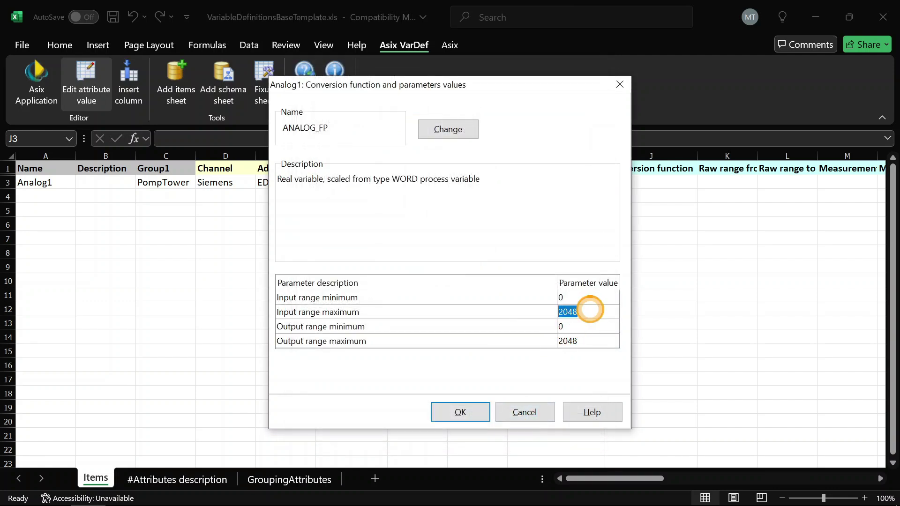
pyautogui.write('2')
pyautogui.click(592, 342)
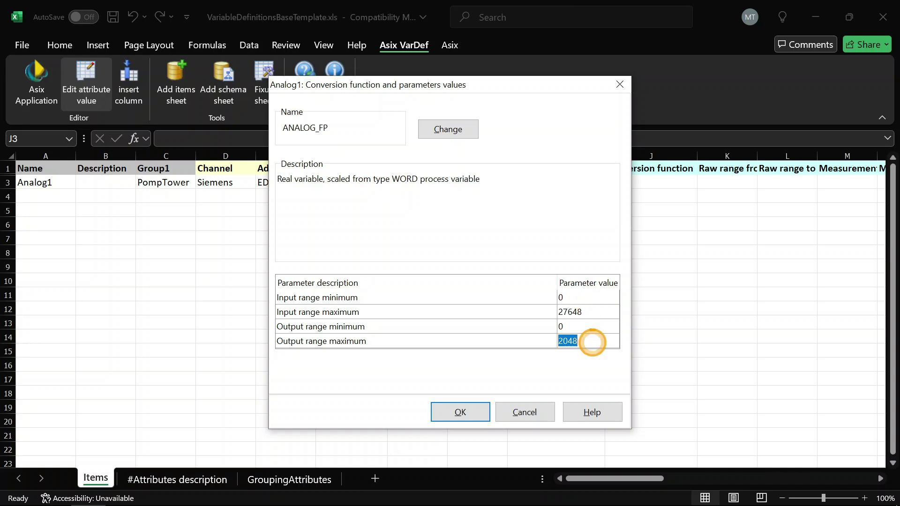
pyautogui.write('100')
pyautogui.click(462, 412)
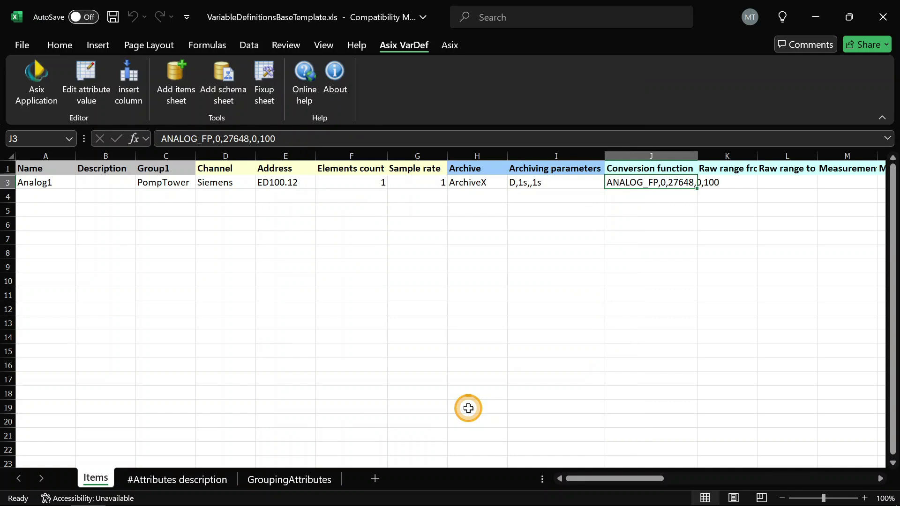
pyautogui.click(700, 157)
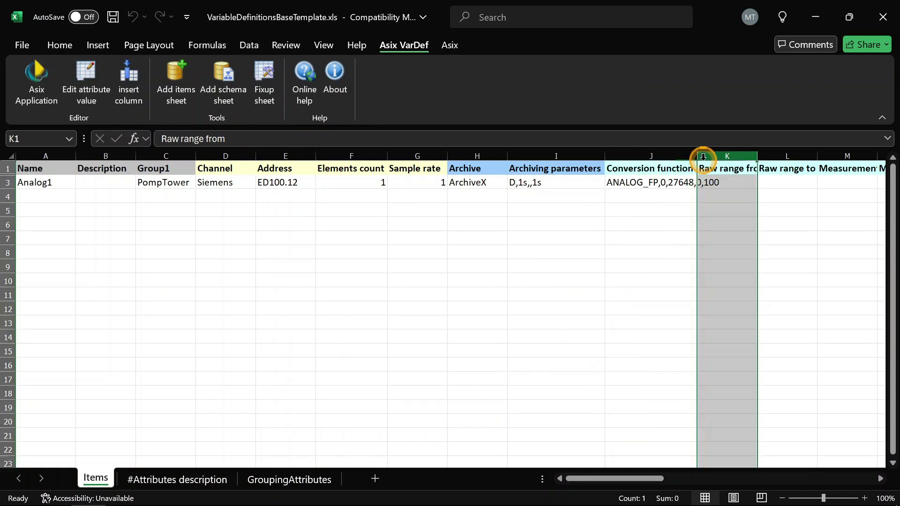
pyautogui.doubleClick(696, 159)
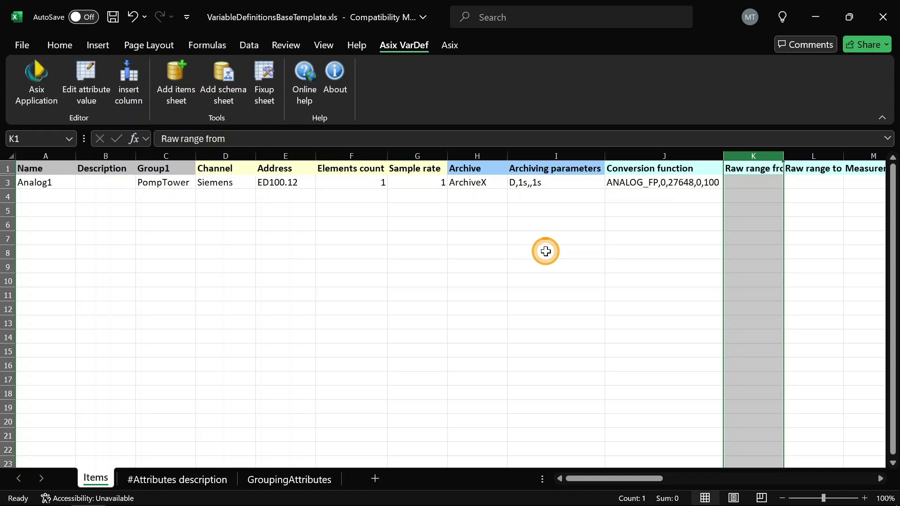
# Fill Analog1's row down through row 12 to define Analog2 to Analog10, copying Analog1's exact conversion function into all of them.
pyautogui.click(9, 184)
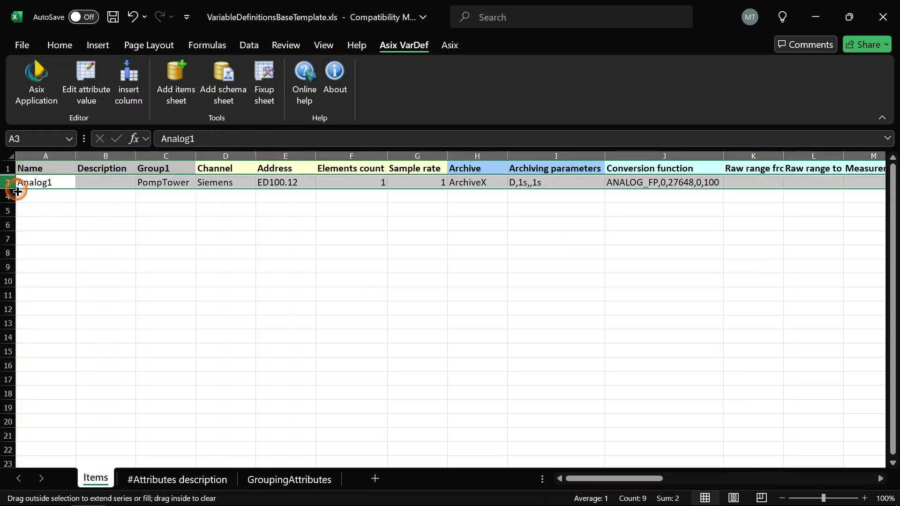
pyautogui.moveTo(18, 191); pyautogui.dragTo(19, 317)
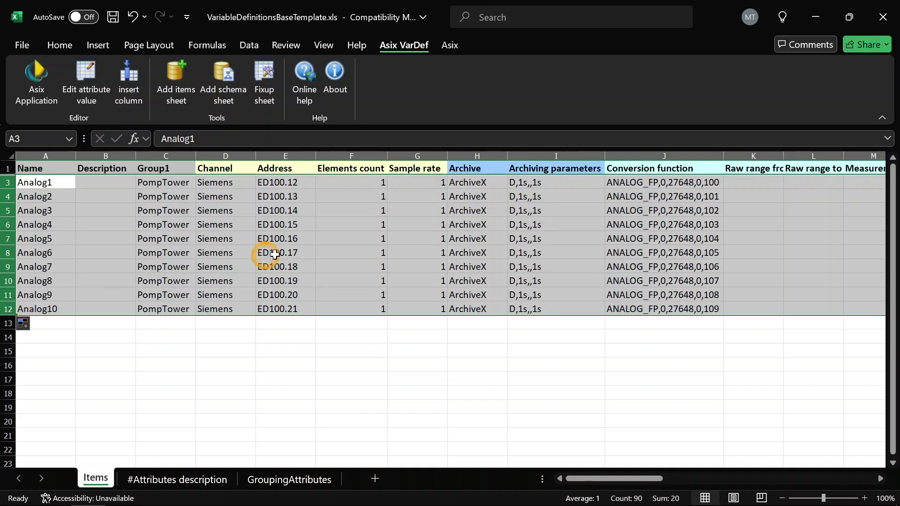
pyautogui.click(658, 183)
pyautogui.moveTo(658, 183); pyautogui.dragTo(659, 309)
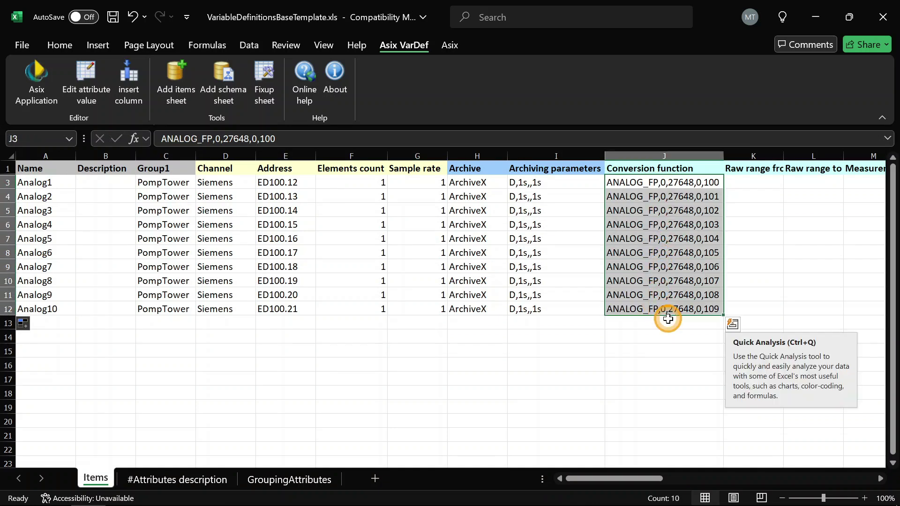
pyautogui.hotkey('ctrl', 'd')
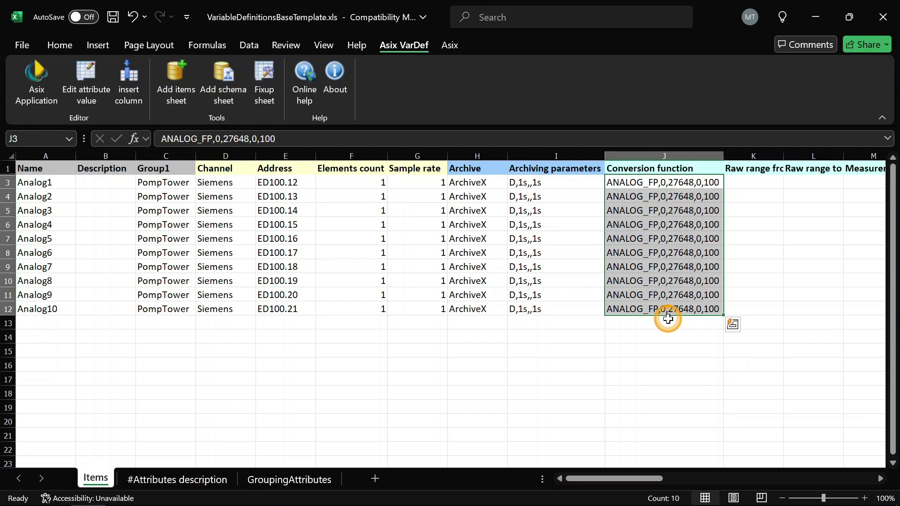
# Save the variable definitions template workbook.
pyautogui.hotkey('ctrl', 's')
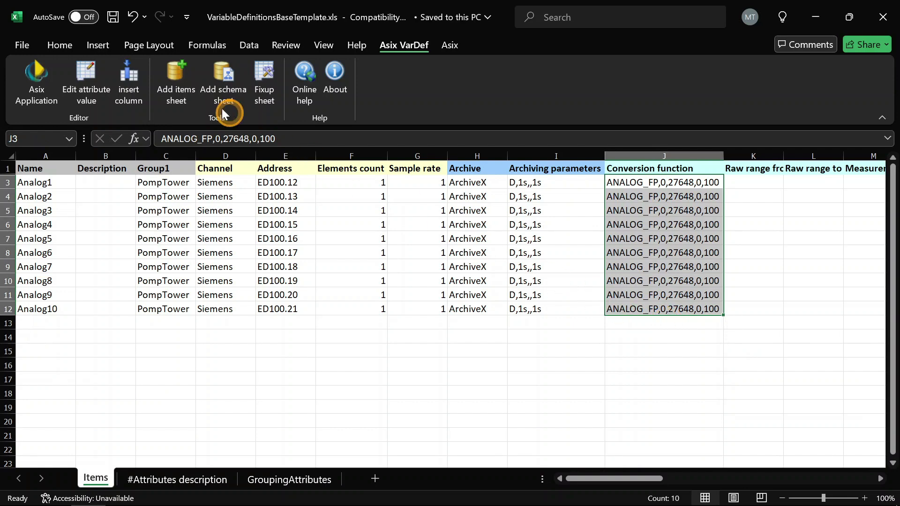
pyautogui.click(113, 20)
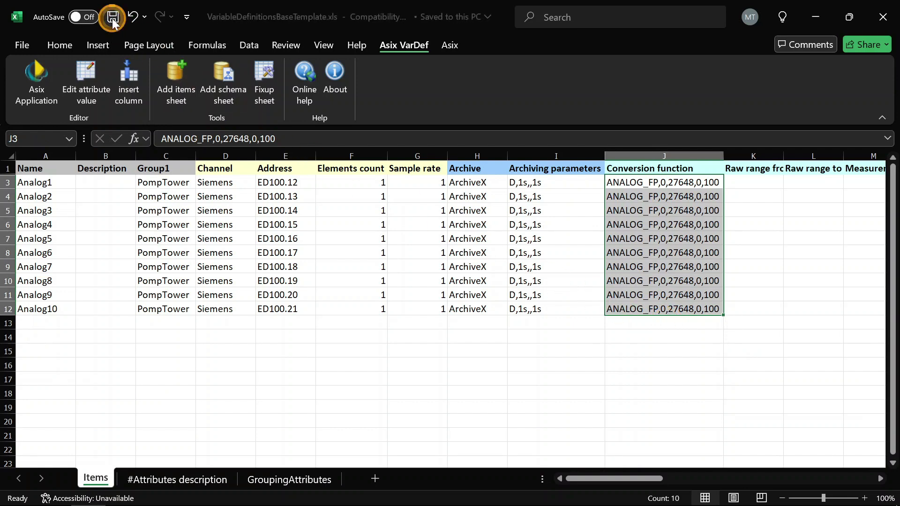
pyautogui.click(113, 19)
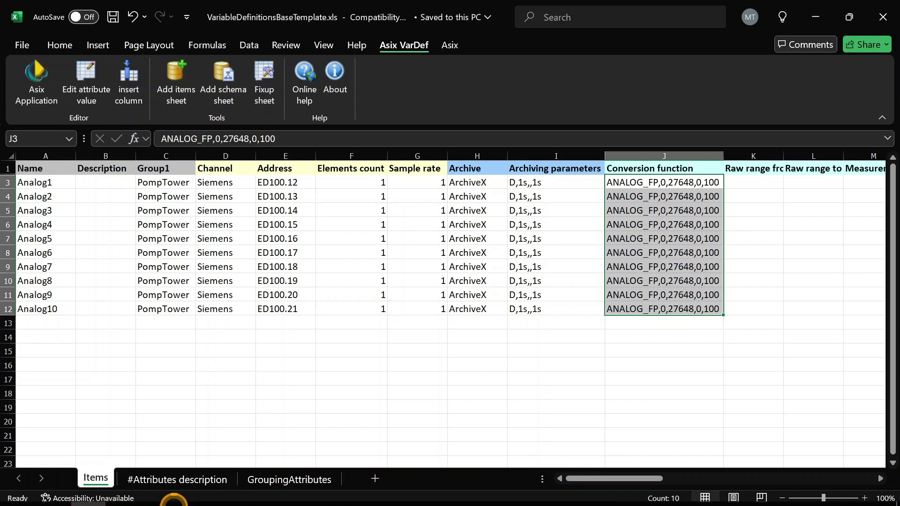
# Switch to Asix Architect and add VariableDefinitionsBaseTemplate.xls as an Excel data source with the Items and GroupingAttributes tables.
pyautogui.click(55, 491)
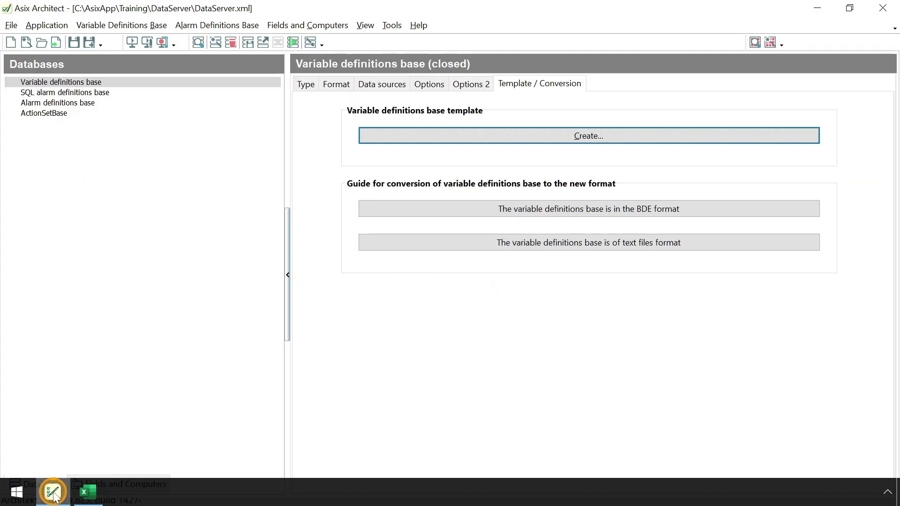
pyautogui.click(384, 88)
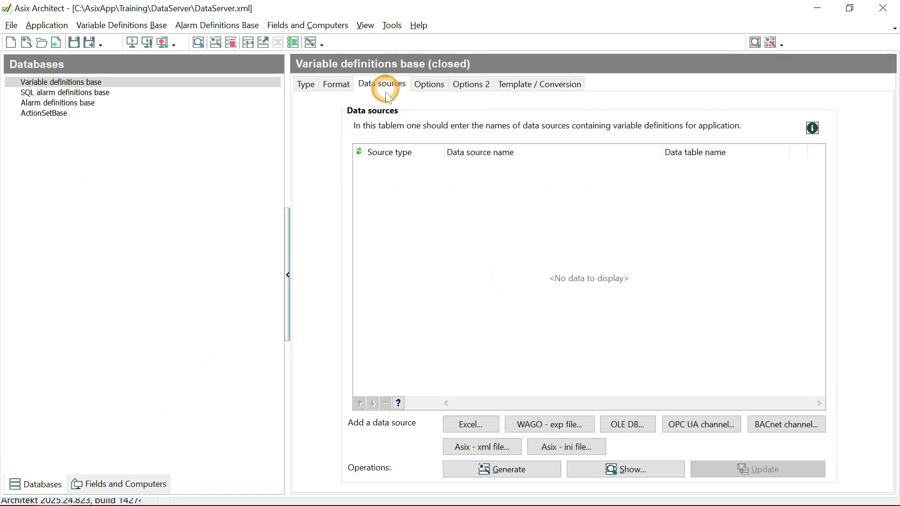
pyautogui.click(462, 426)
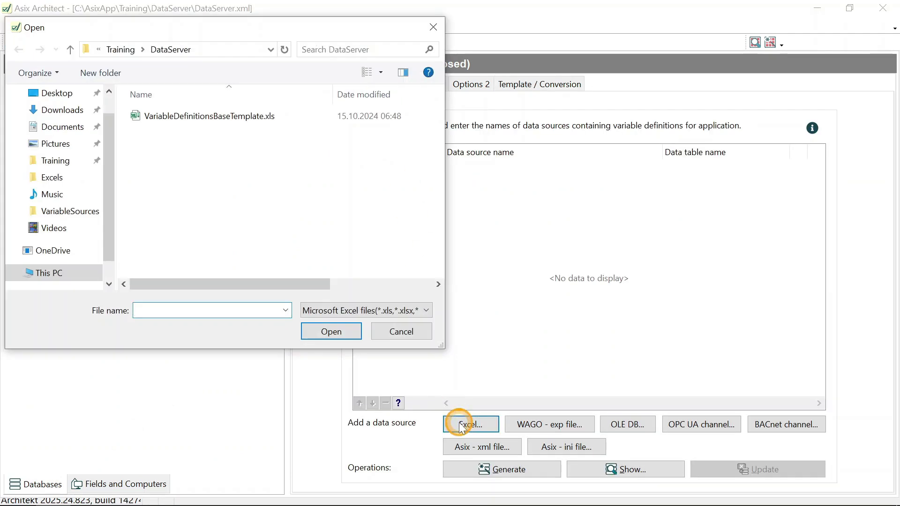
pyautogui.click(224, 119)
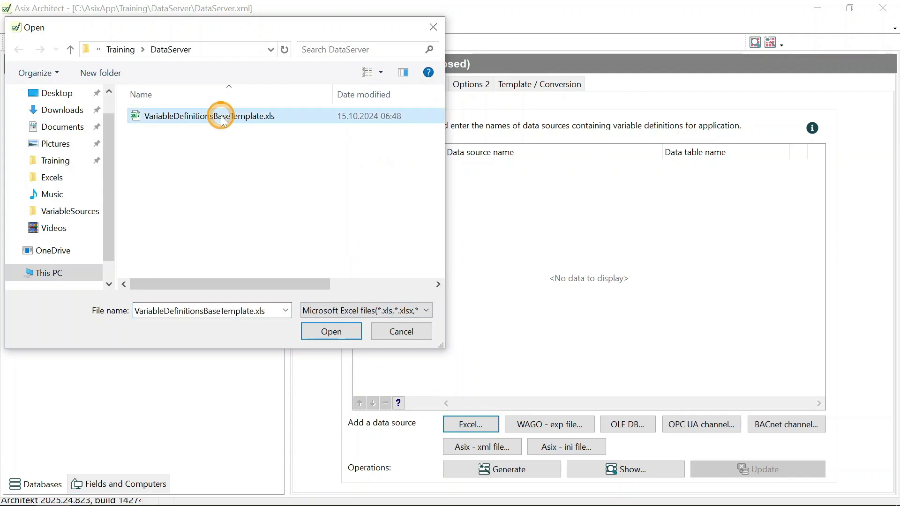
pyautogui.click(319, 334)
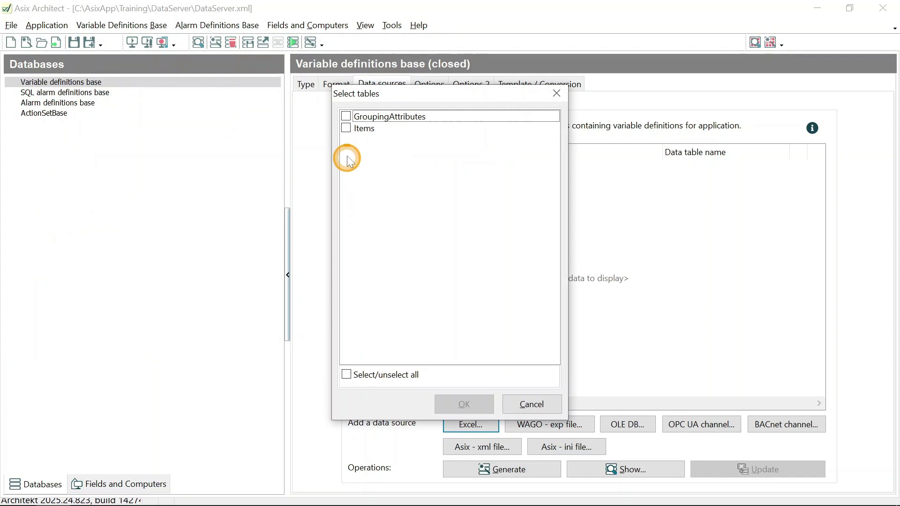
pyautogui.click(346, 128)
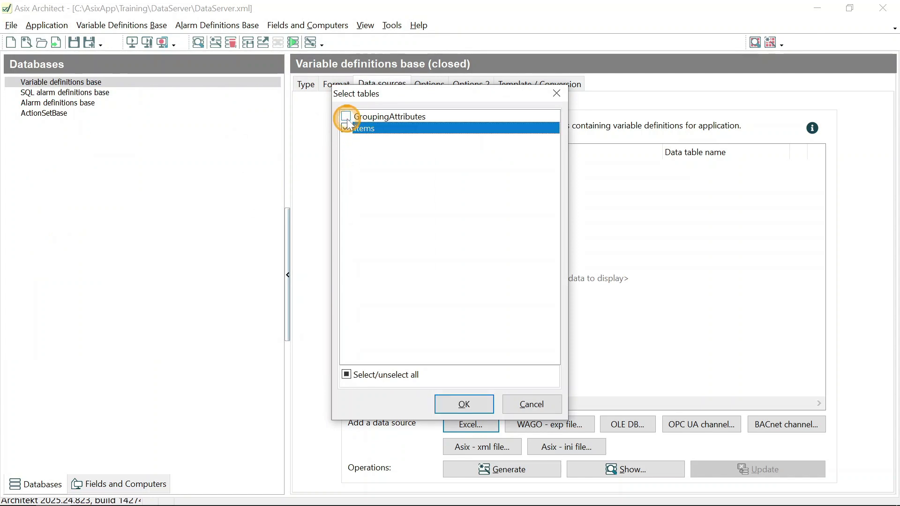
pyautogui.click(346, 117)
pyautogui.click(464, 404)
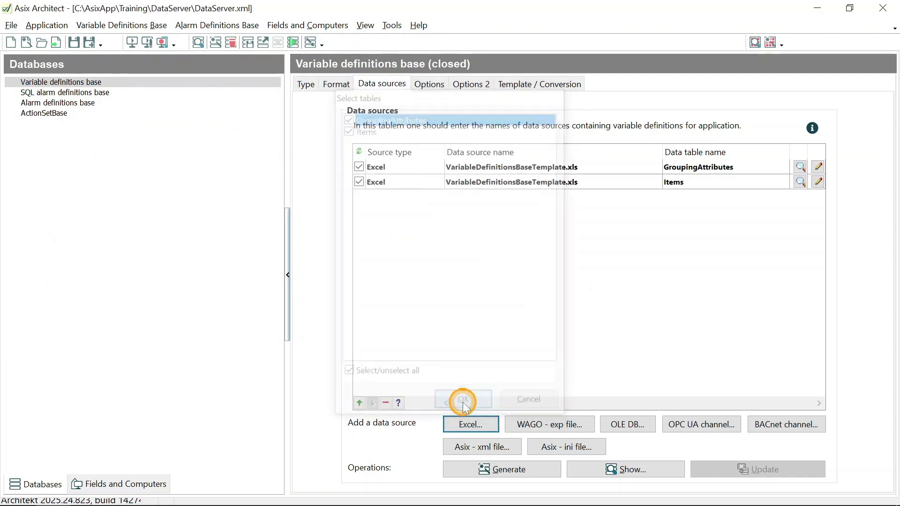
# Generate the variable definitions base from the Excel sources, review the change log, accept the generation and return to Asix Architect.
pyautogui.click(466, 469)
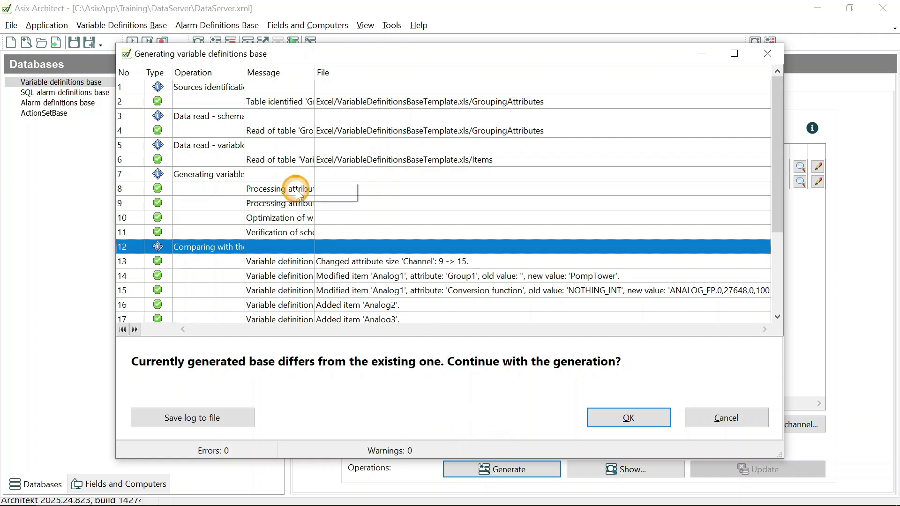
pyautogui.moveTo(244, 69); pyautogui.dragTo(308, 120)
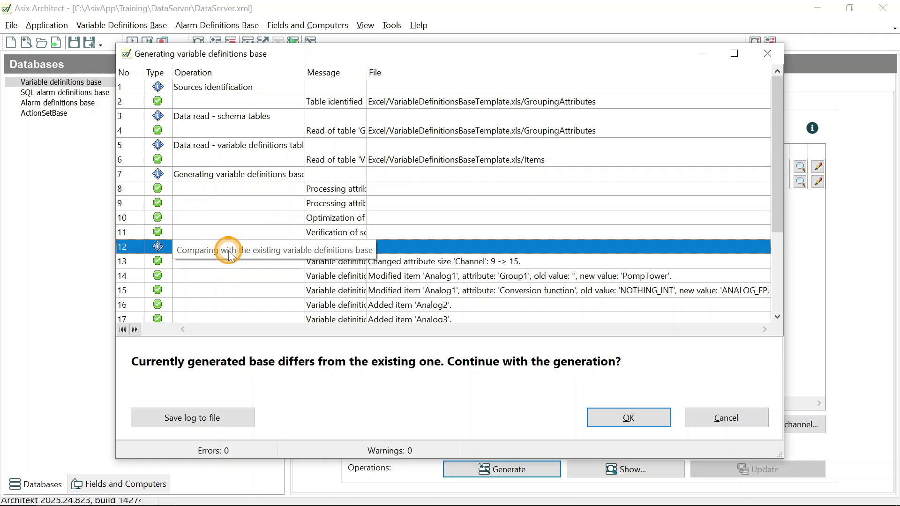
pyautogui.moveTo(775, 196); pyautogui.dragTo(763, 317)
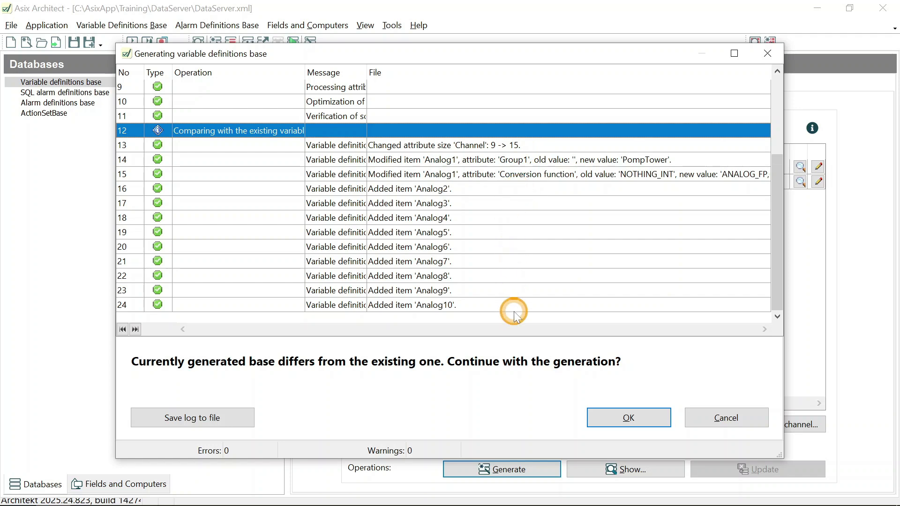
pyautogui.click(605, 418)
pyautogui.click(605, 419)
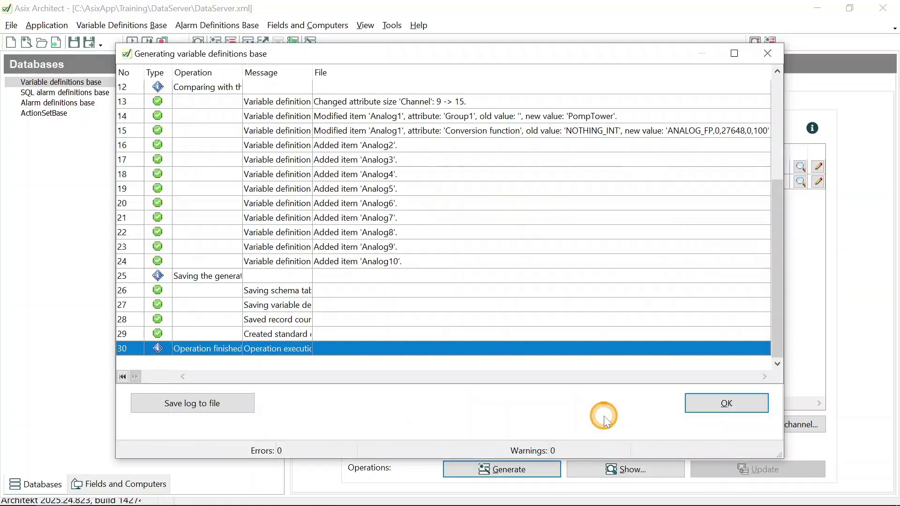
pyautogui.click(693, 403)
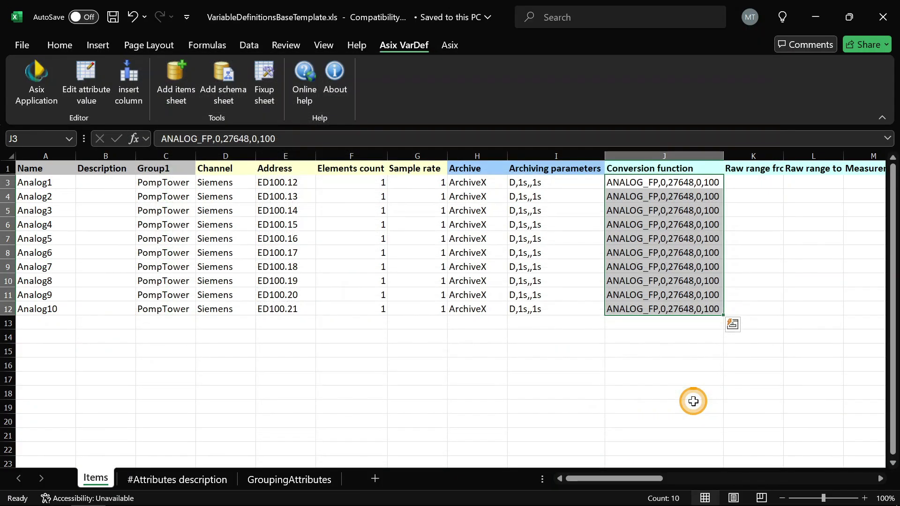
pyautogui.click(815, 17)
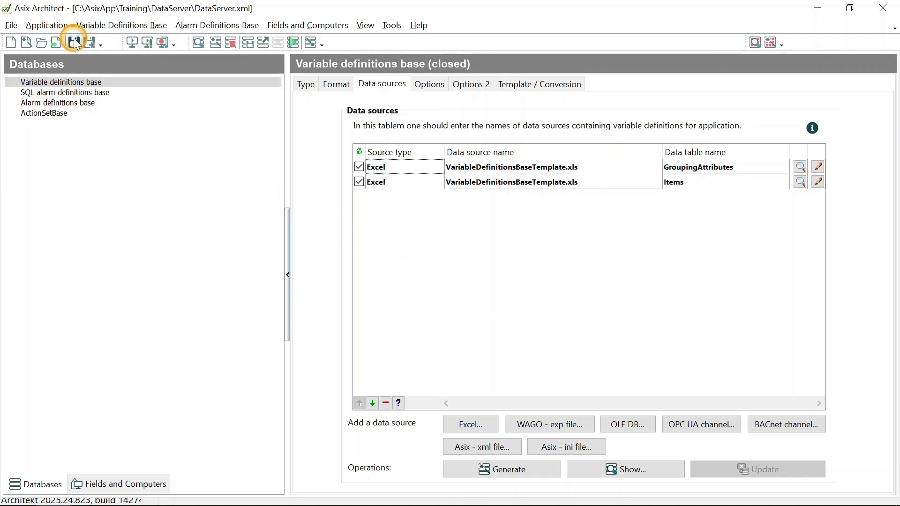
# Show the generated variable definitions base and list all variables from the standard groups.
pyautogui.click(94, 28)
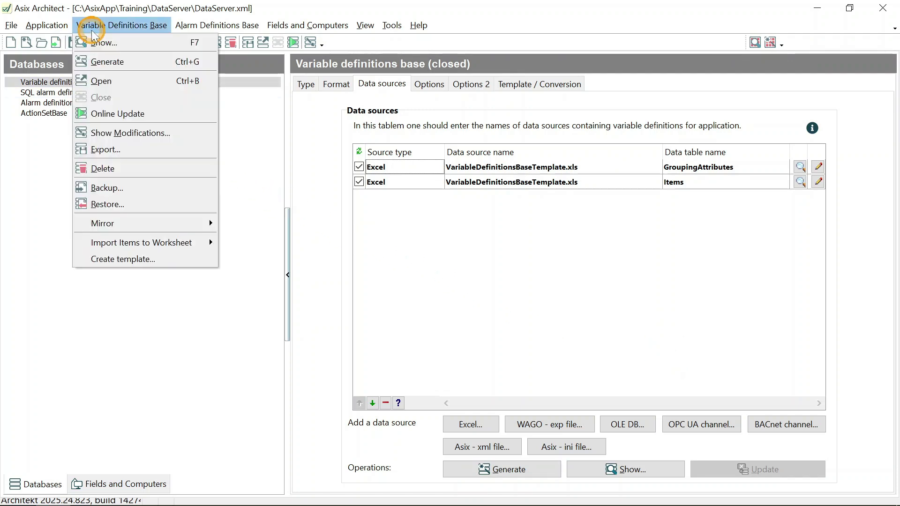
pyautogui.click(140, 42)
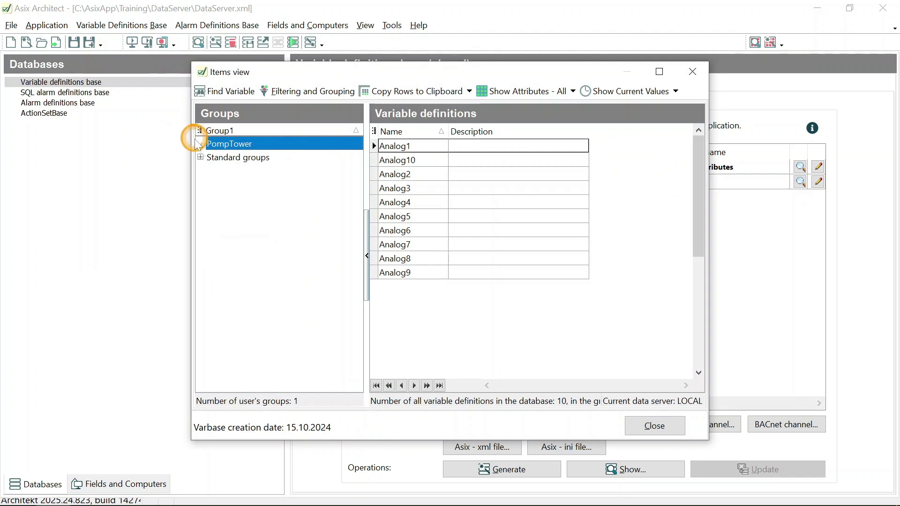
pyautogui.click(200, 157)
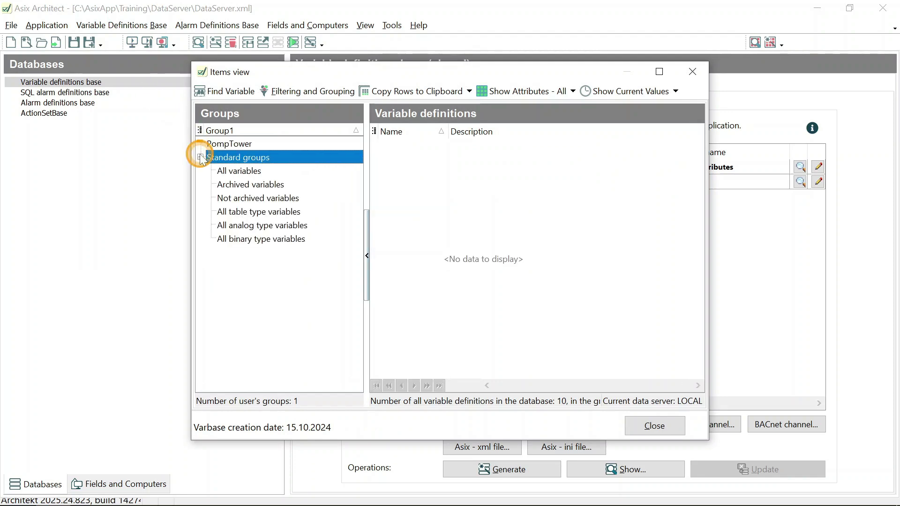
pyautogui.click(276, 176)
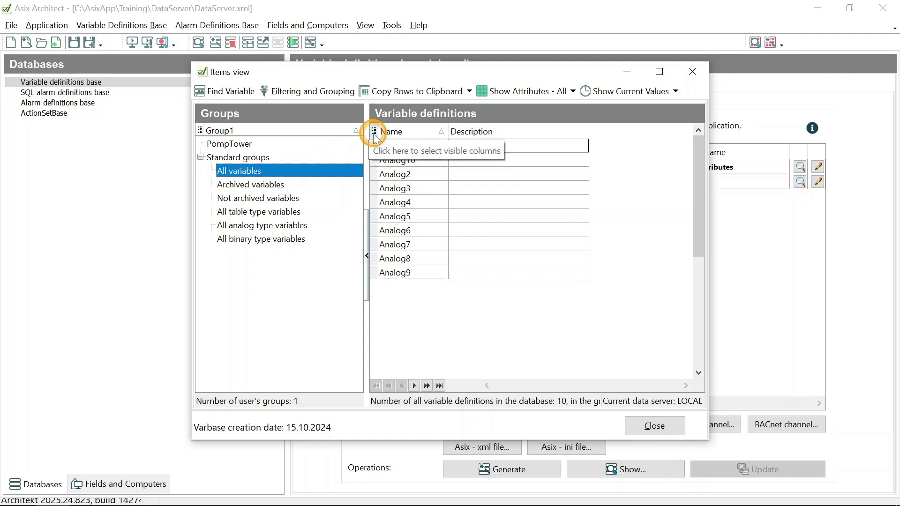
# Display the Address, Channel and Archive columns for the listed variables, review them and close the items view.
pyautogui.click(374, 132)
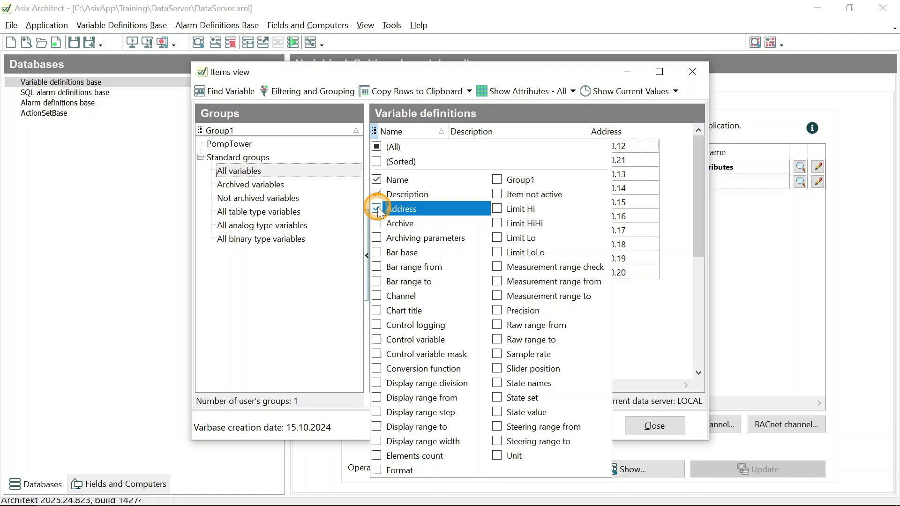
pyautogui.click(376, 296)
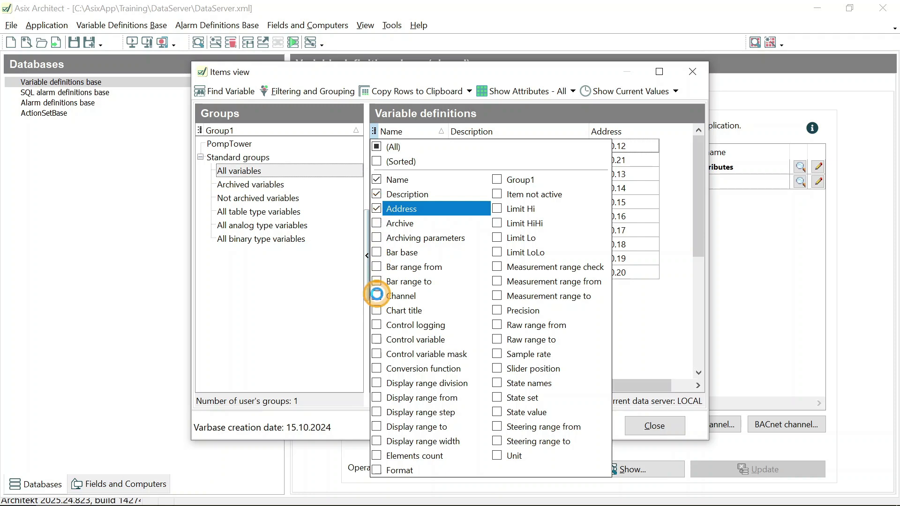
pyautogui.click(377, 223)
pyautogui.click(659, 356)
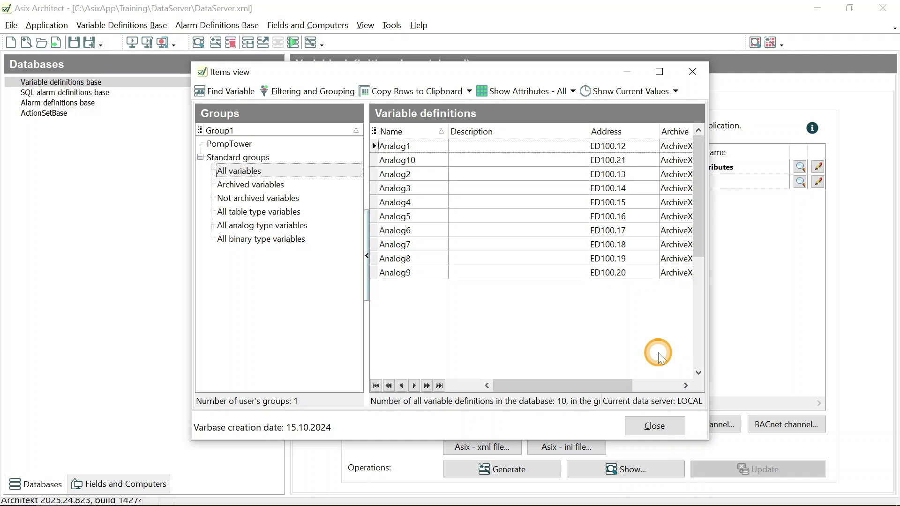
pyautogui.click(655, 425)
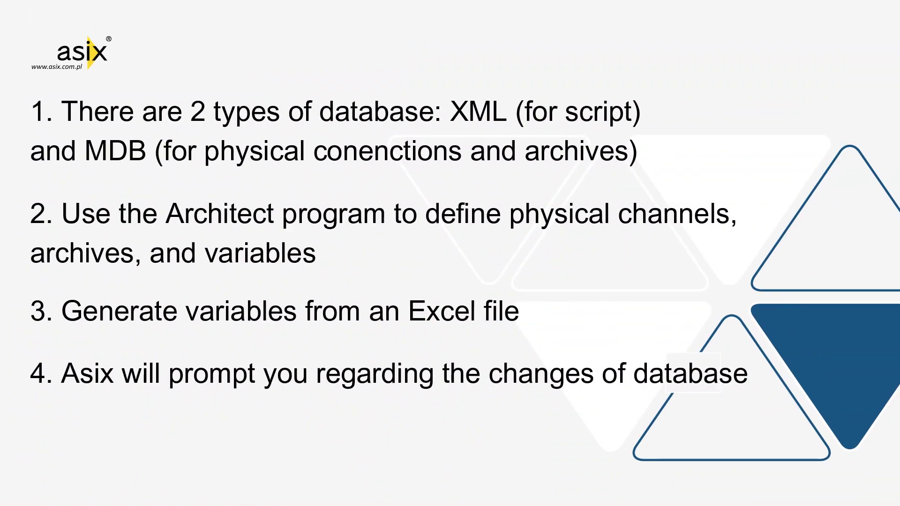